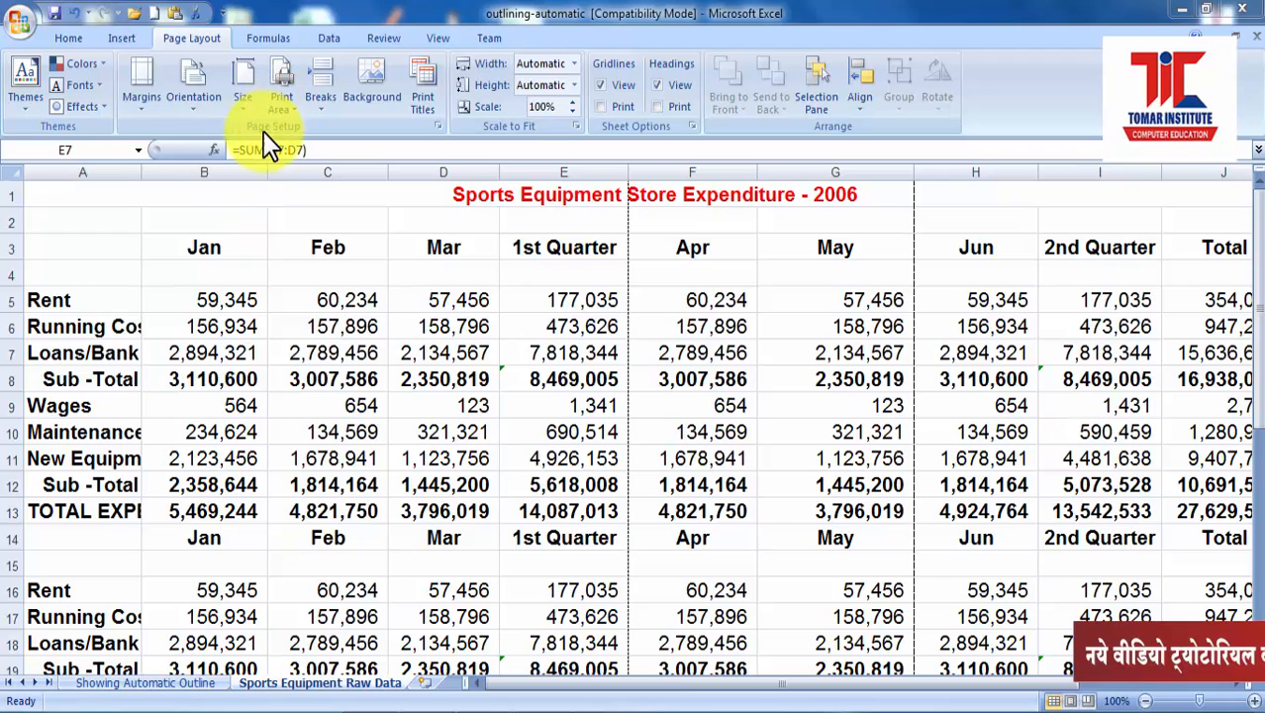
Step: Set the sheet's page orientation to Portrait and check the printed layout in Print Preview
click(195, 118)
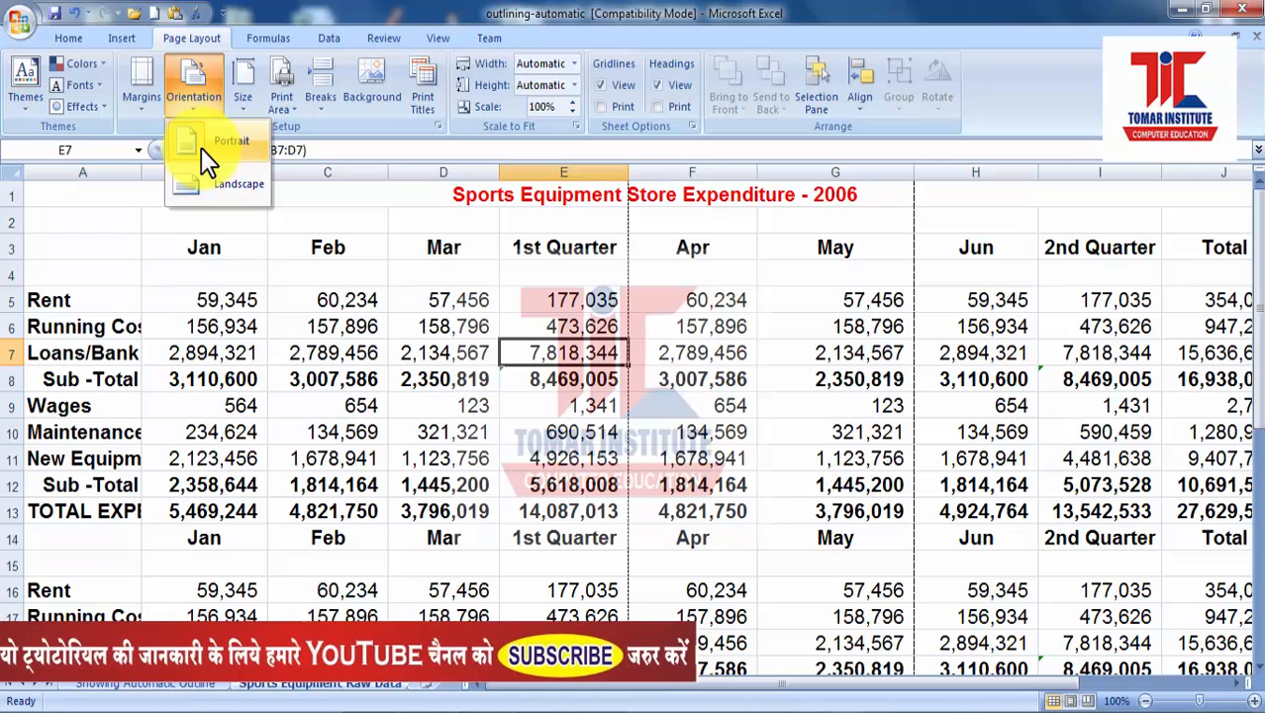
click(202, 148)
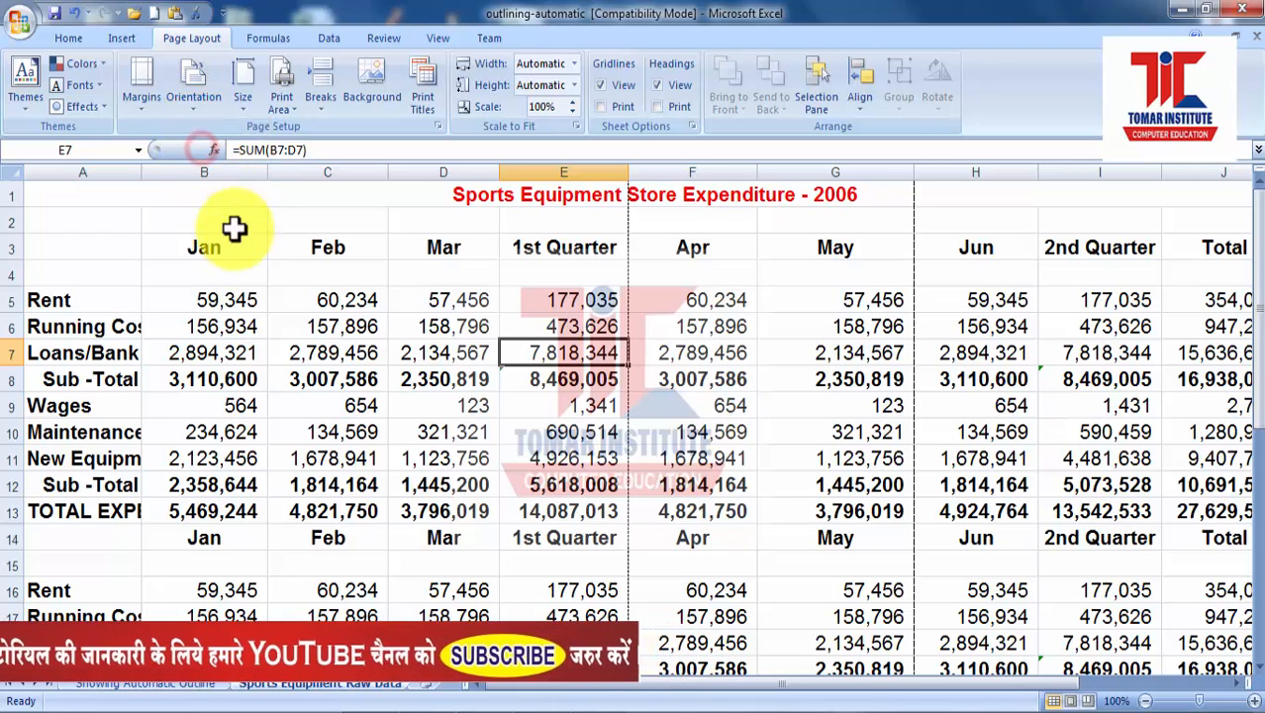
click(23, 31)
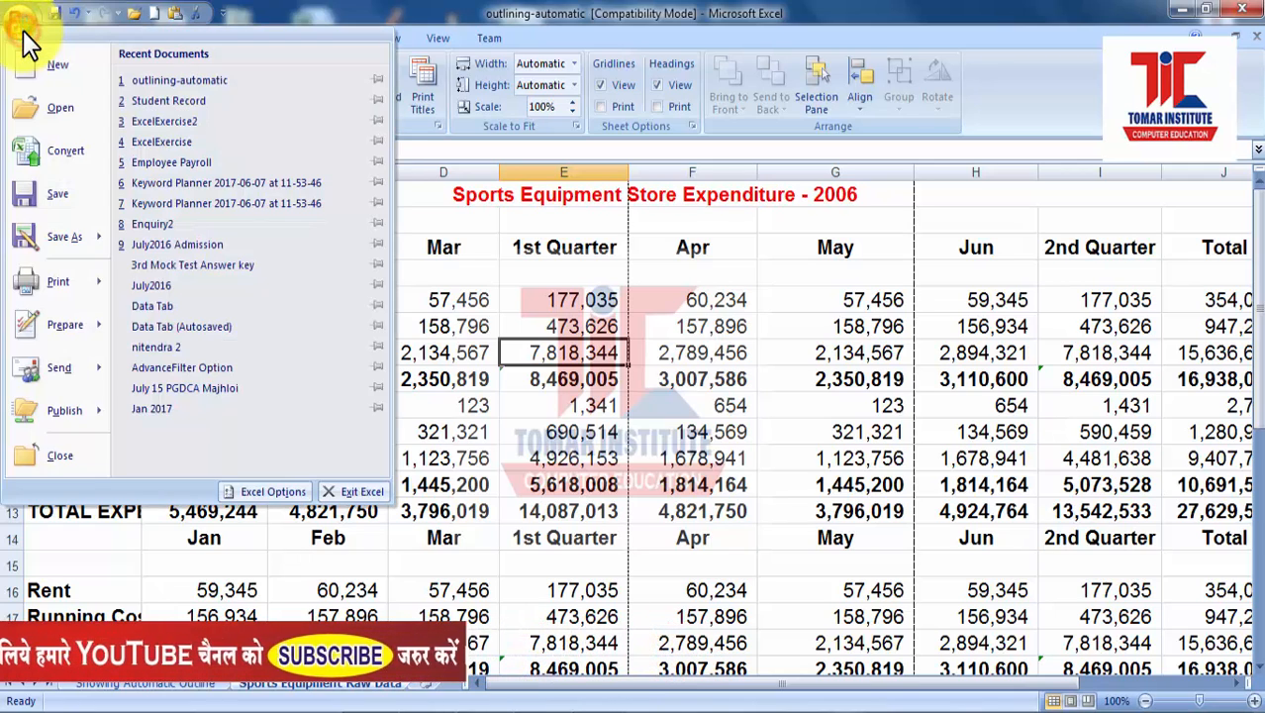
mouse_move(95, 283)
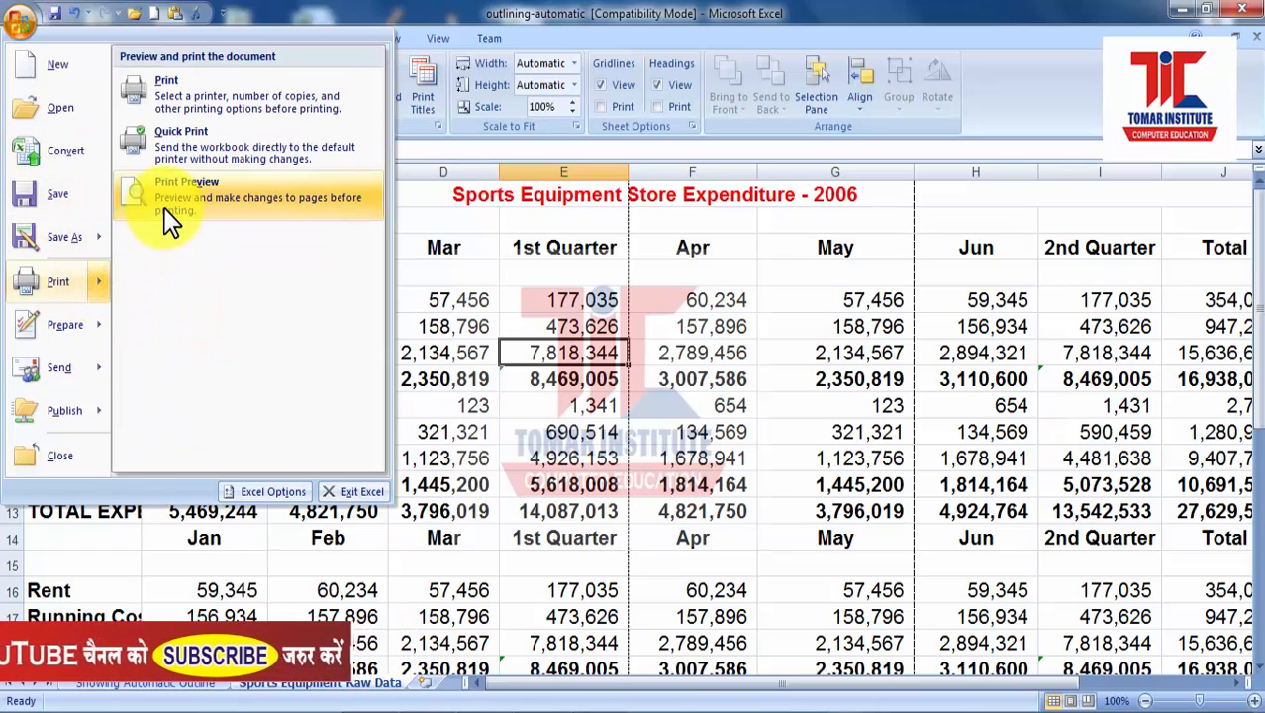
click(169, 220)
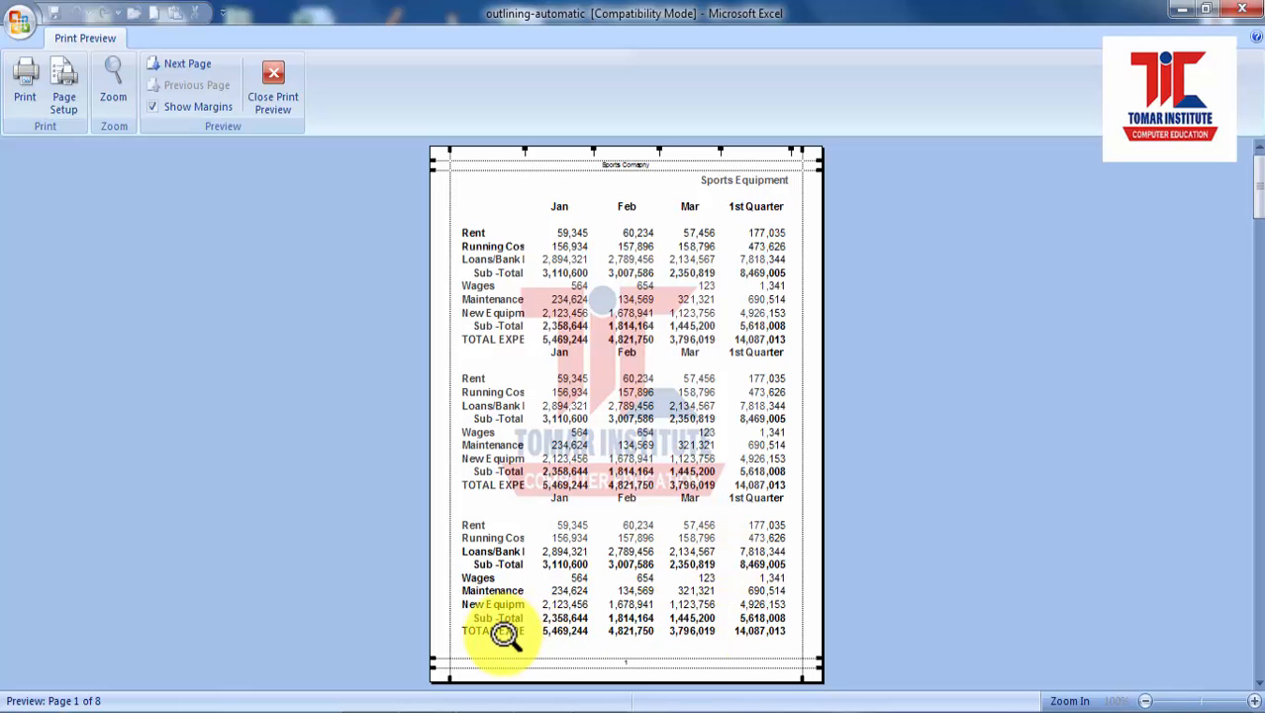
click(267, 99)
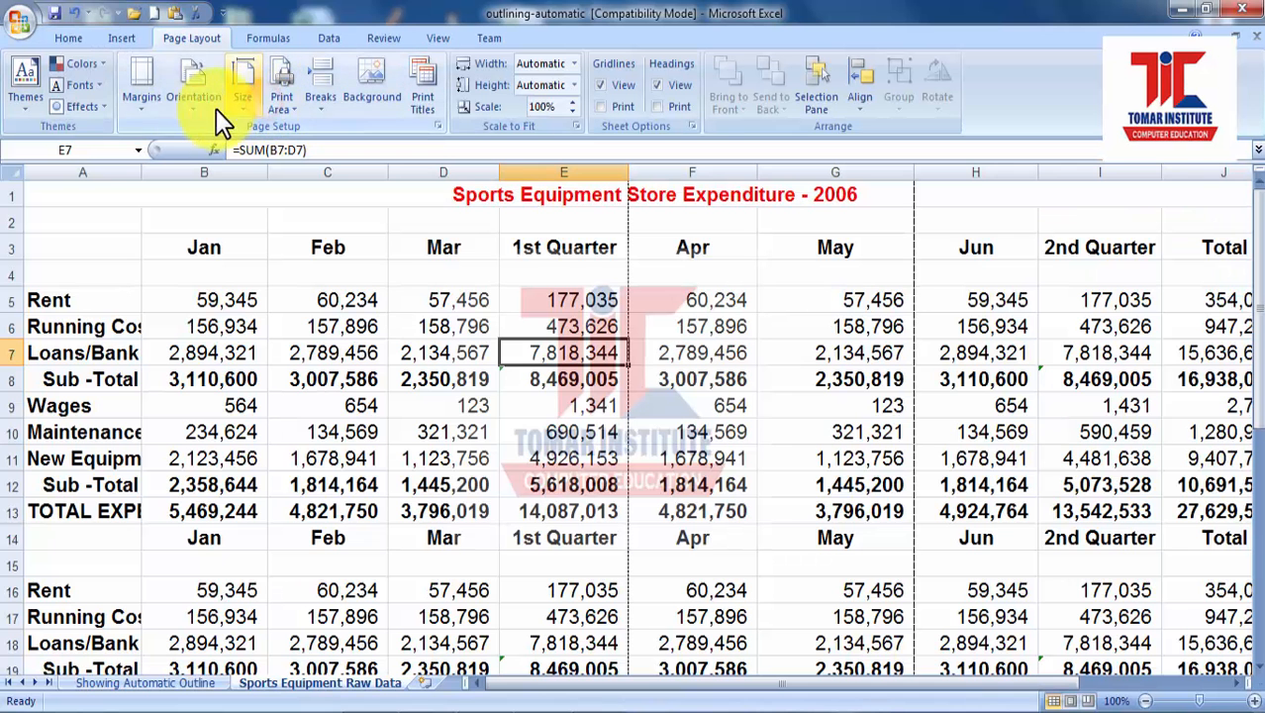
Step: Set the sheet's page orientation to Landscape and check the printed layout in Print Preview
click(194, 110)
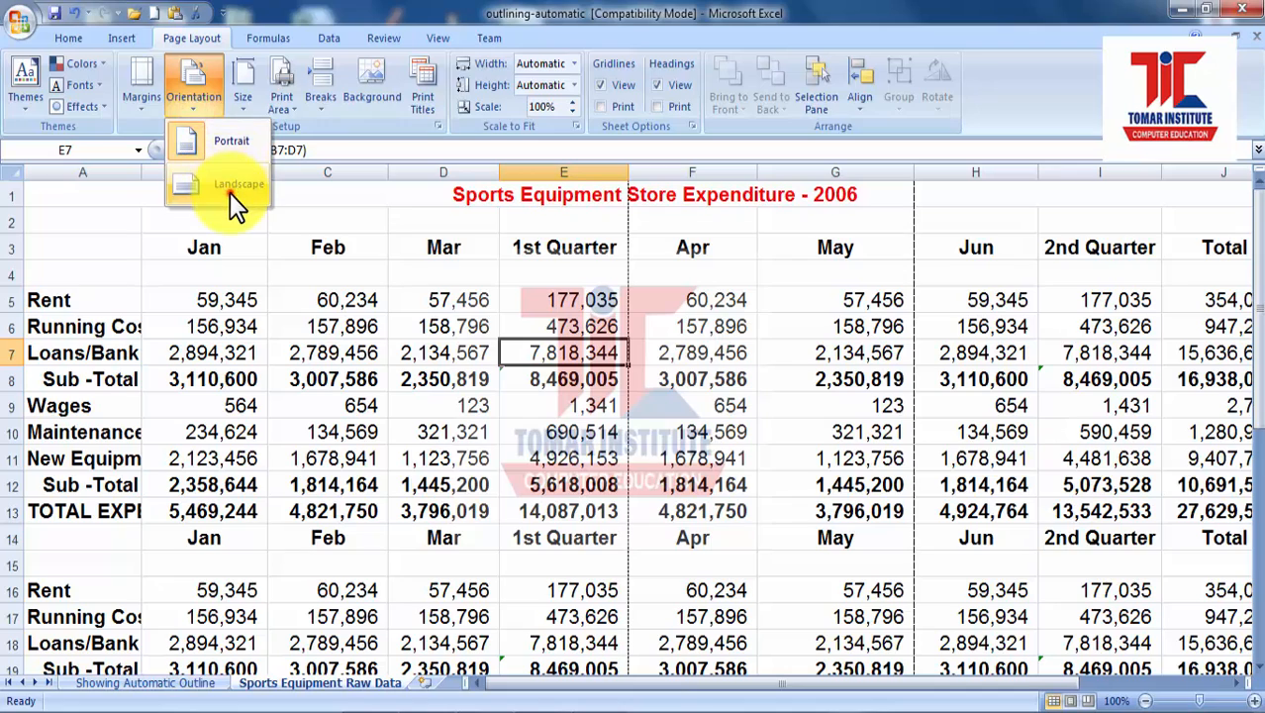
click(230, 192)
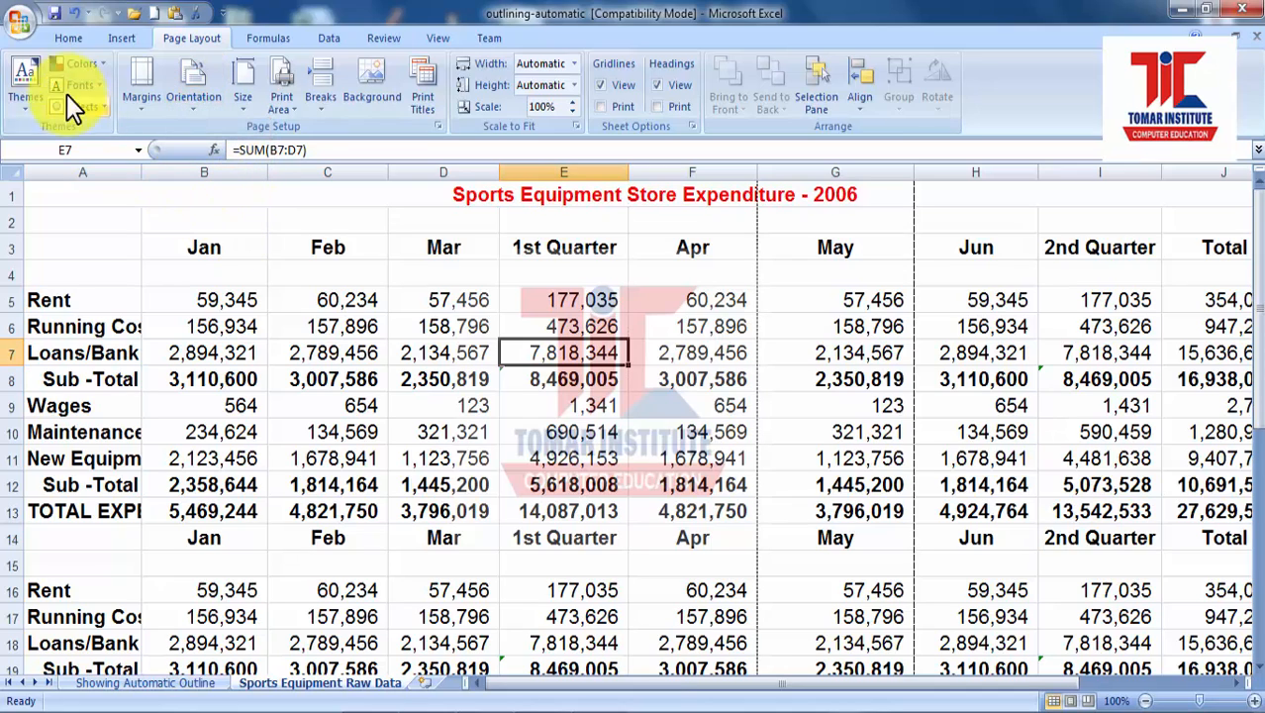
click(23, 33)
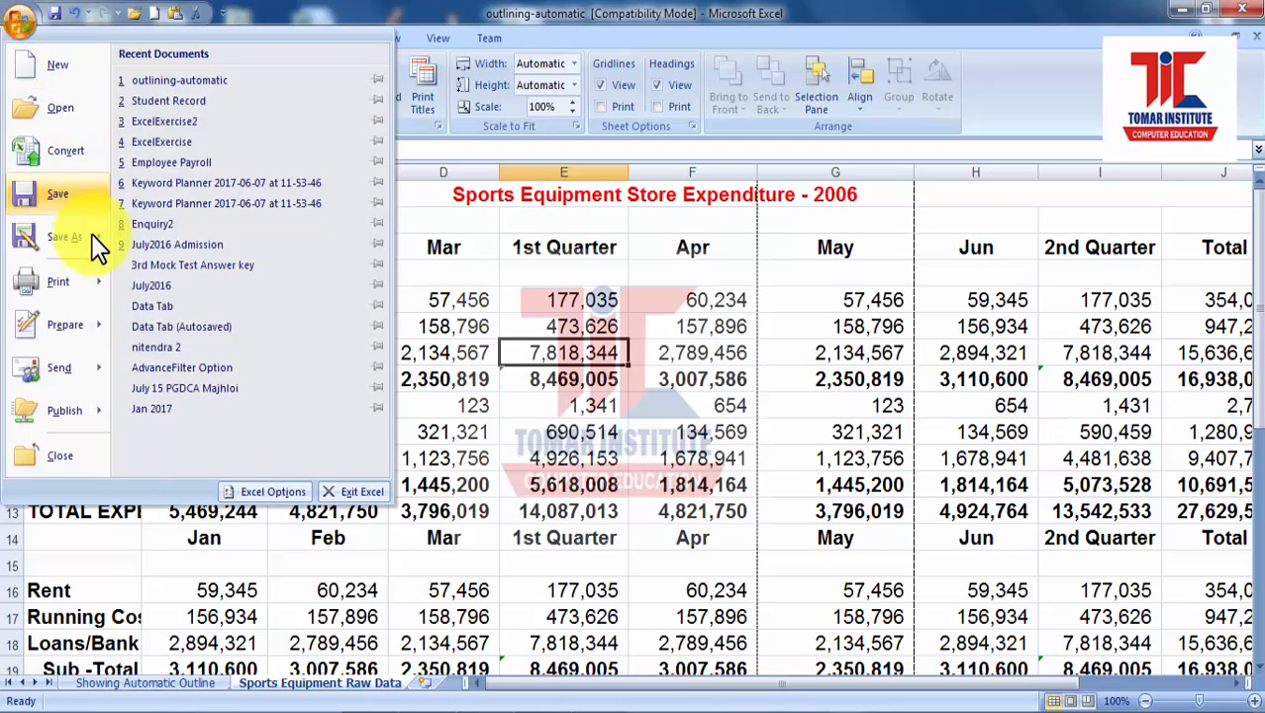
click(94, 281)
click(164, 203)
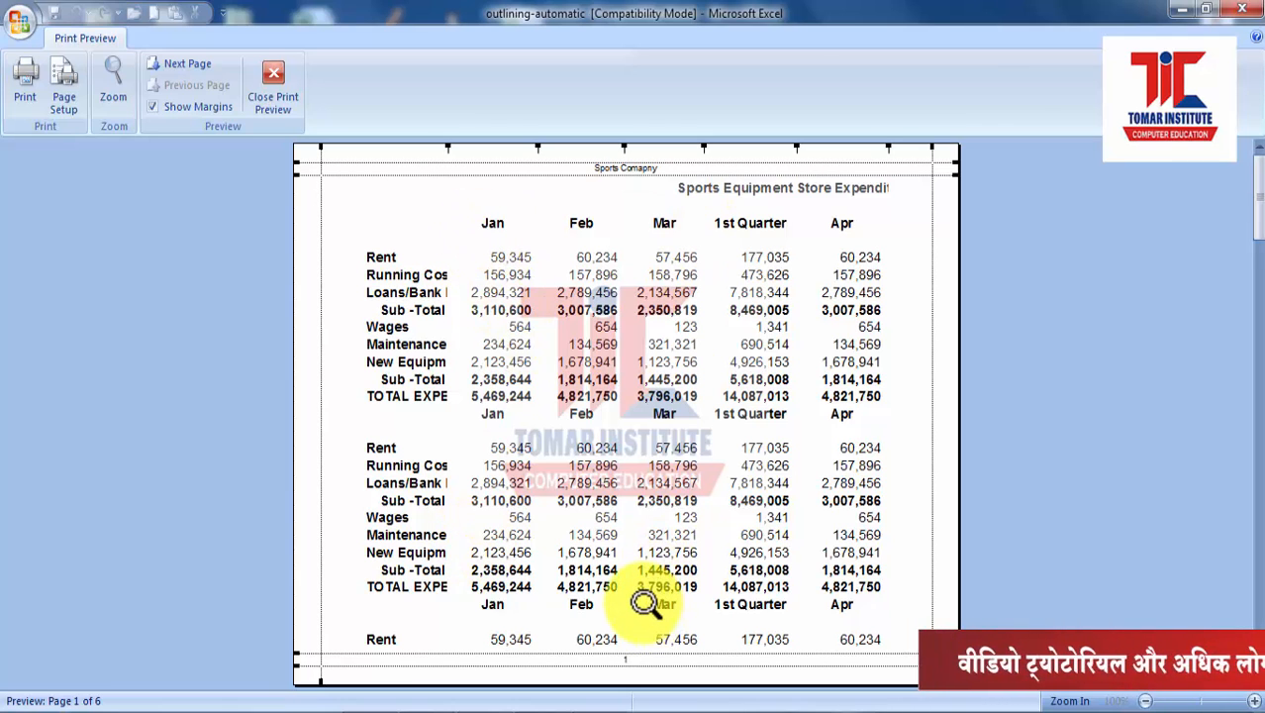
click(287, 111)
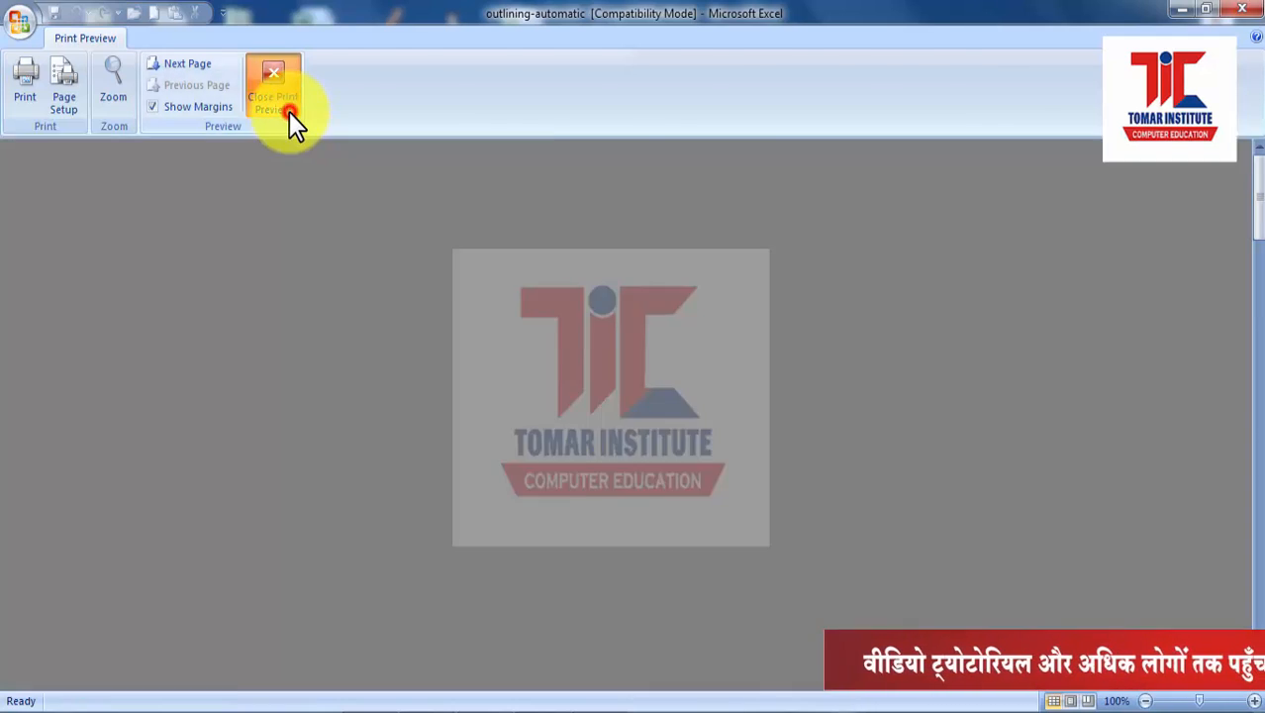
Step: Set the sheet's paper size to A4 (8.27" x 11.69")
click(208, 109)
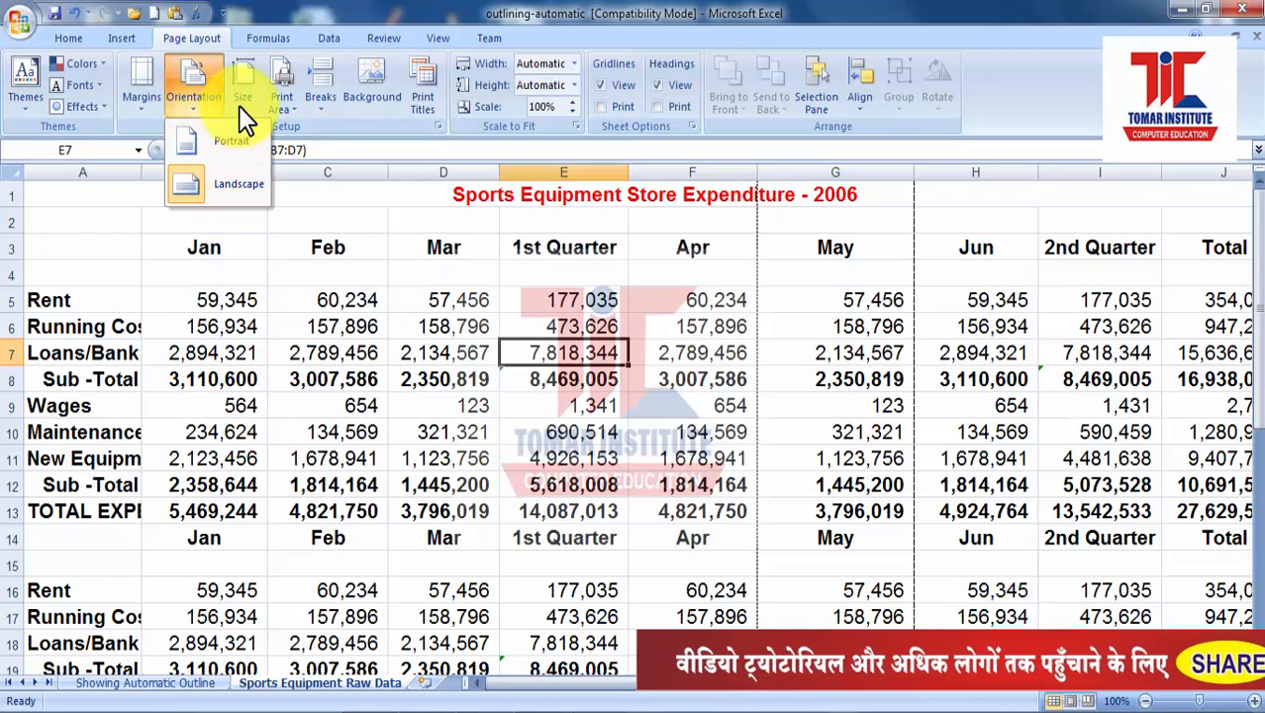
click(242, 106)
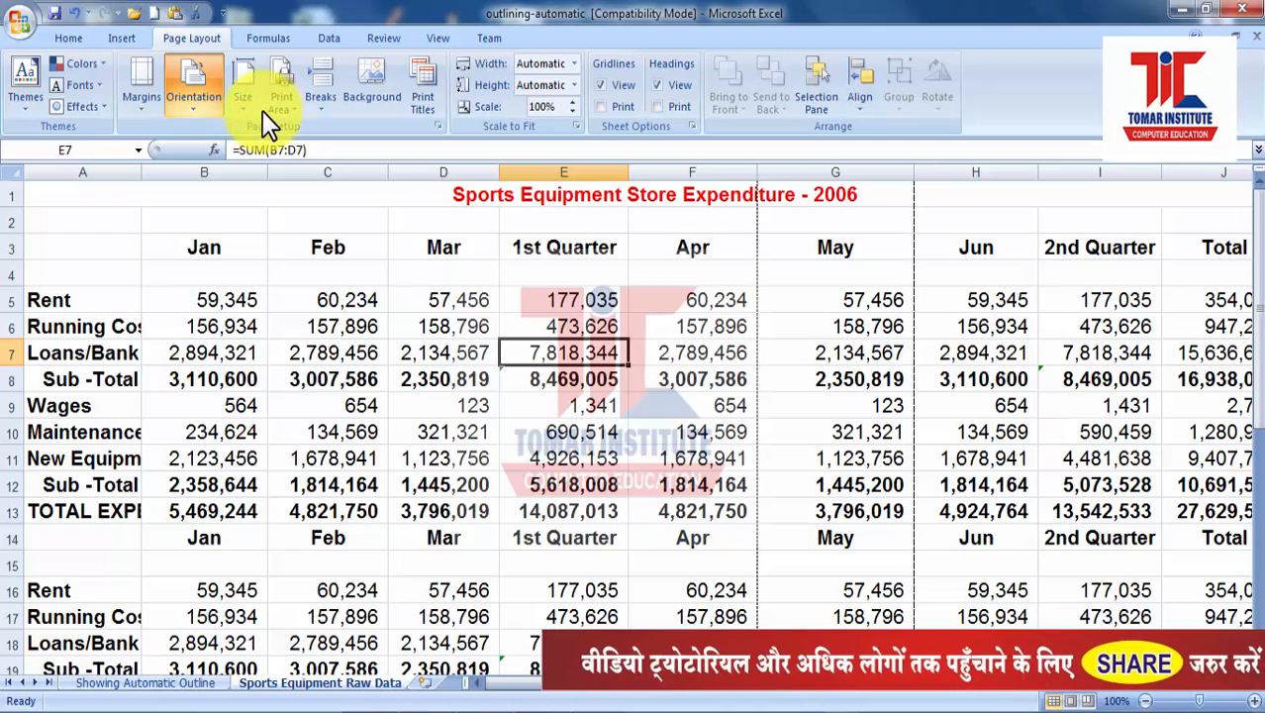
click(260, 109)
click(250, 107)
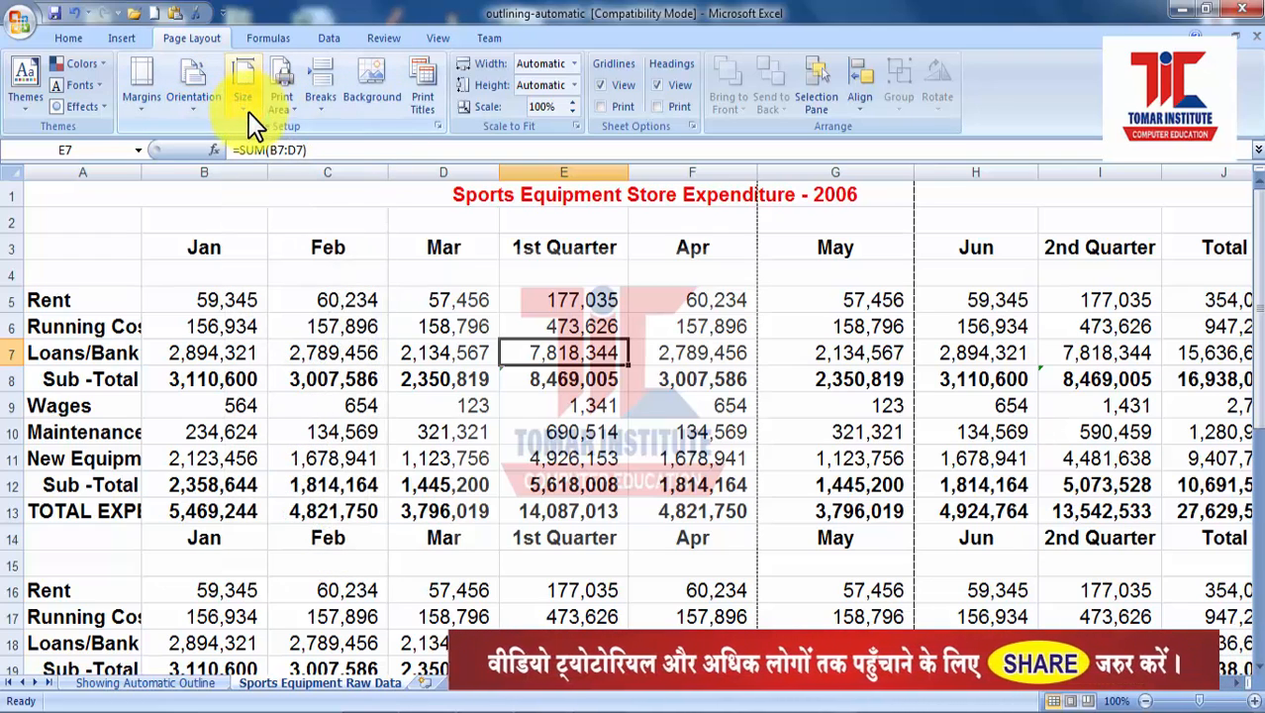
click(248, 112)
click(249, 114)
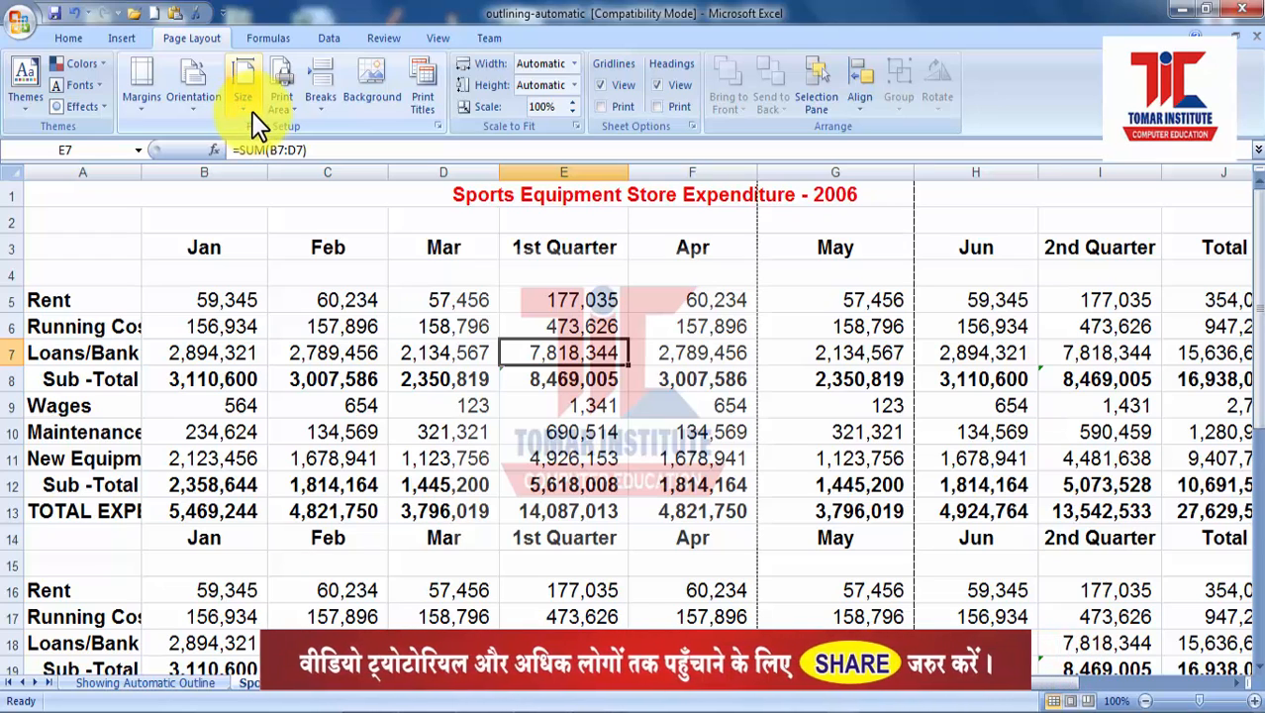
click(248, 108)
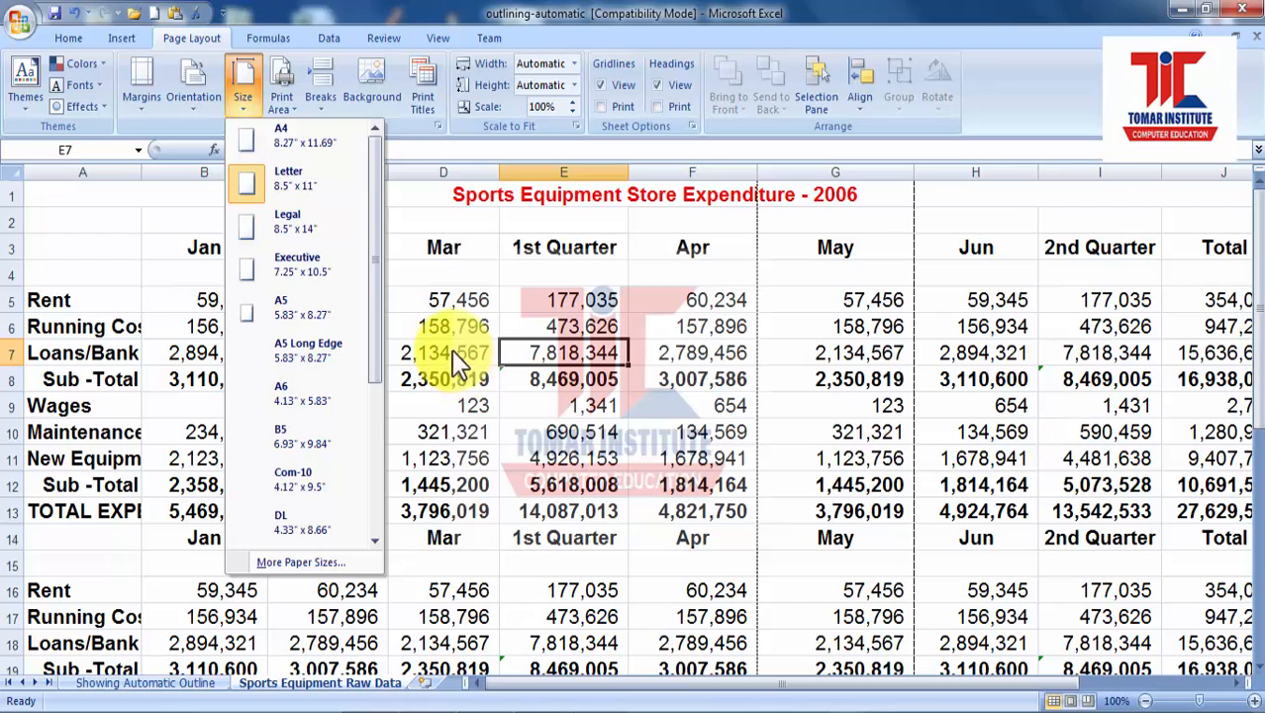
click(284, 143)
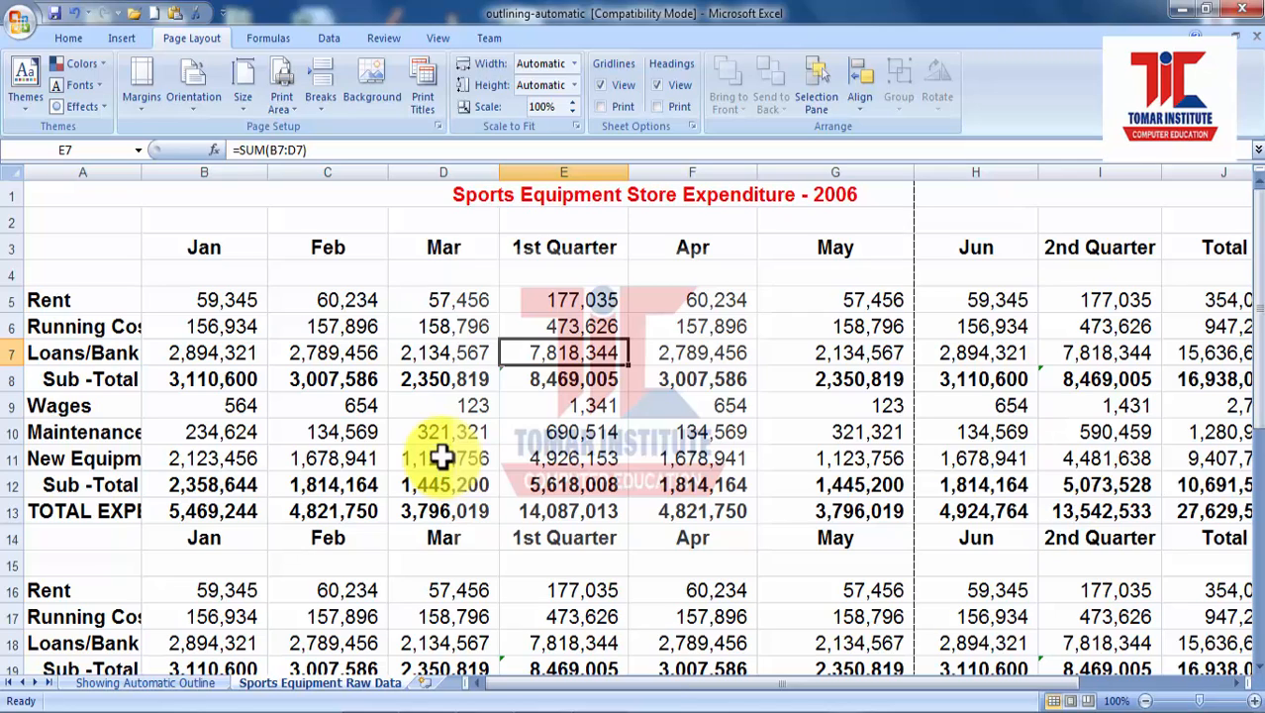
Step: Try to set the paper size to Letter and dismiss the Windows color scheme message
click(260, 123)
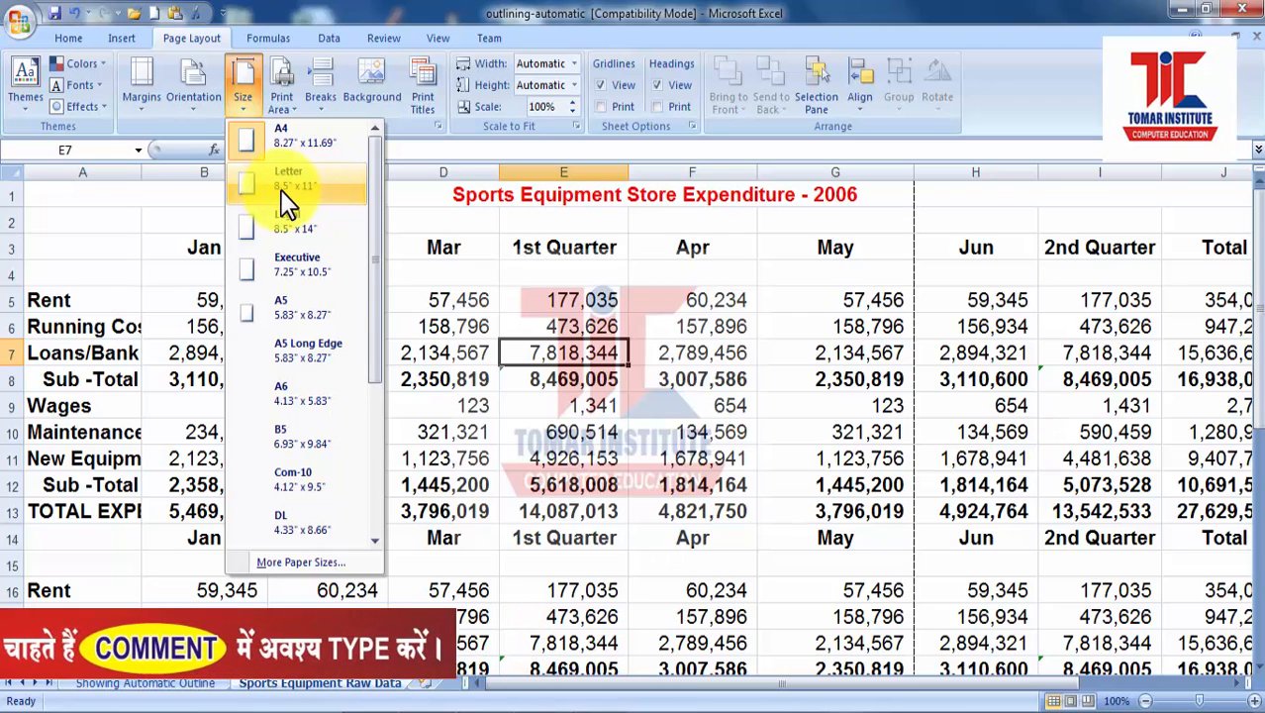
click(307, 189)
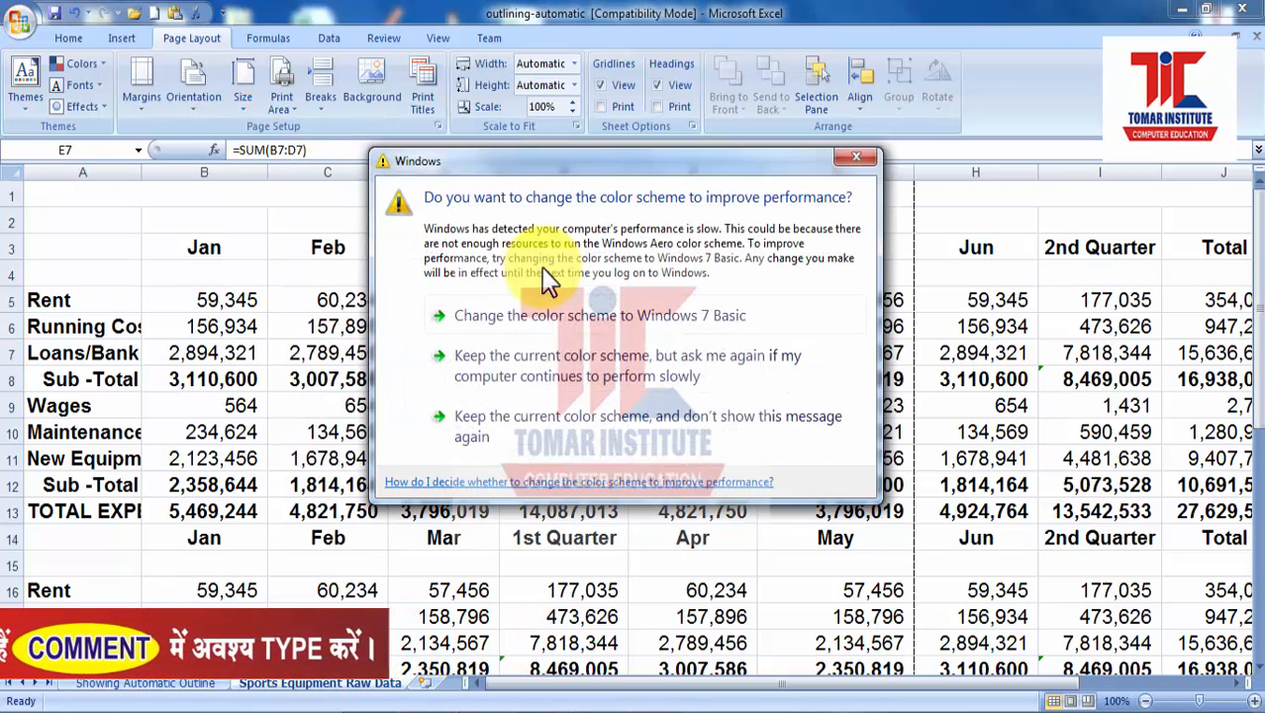
click(859, 159)
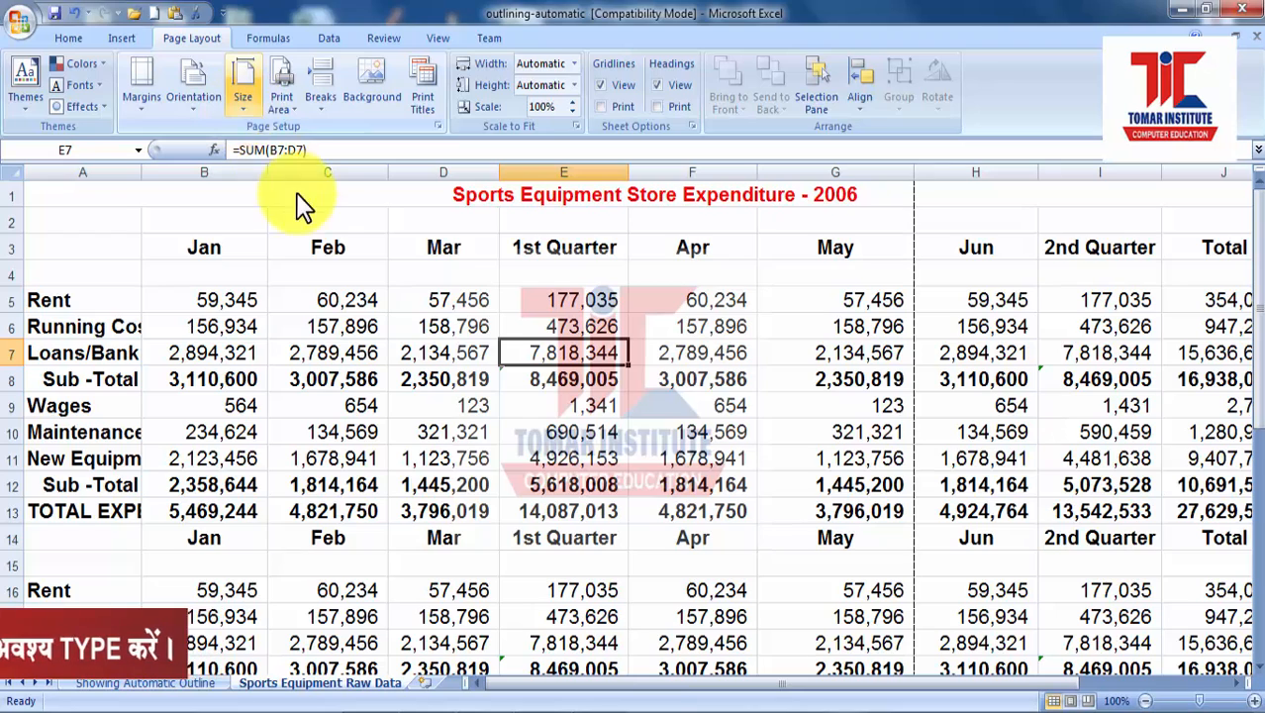
Step: Review the available paper sizes, including those offered in the Page Setup dialog, and keep A4 as the paper size
click(247, 108)
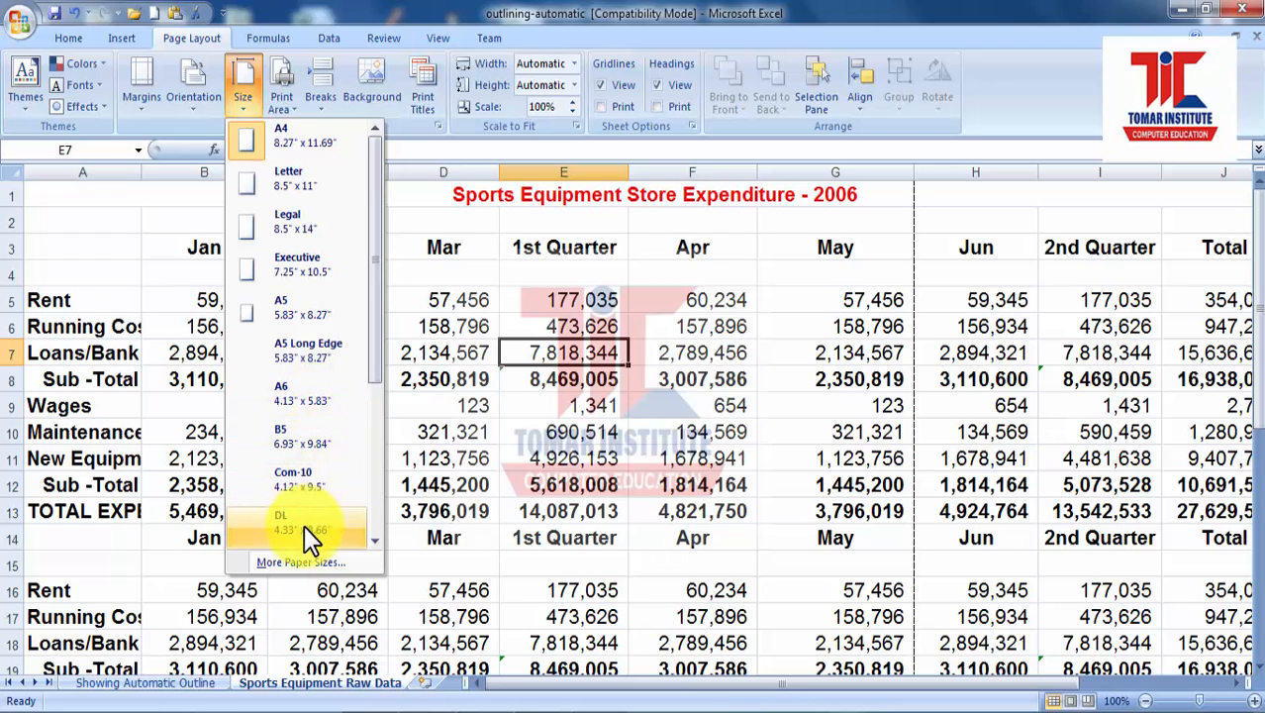
click(374, 361)
drag(375, 362, 374, 518)
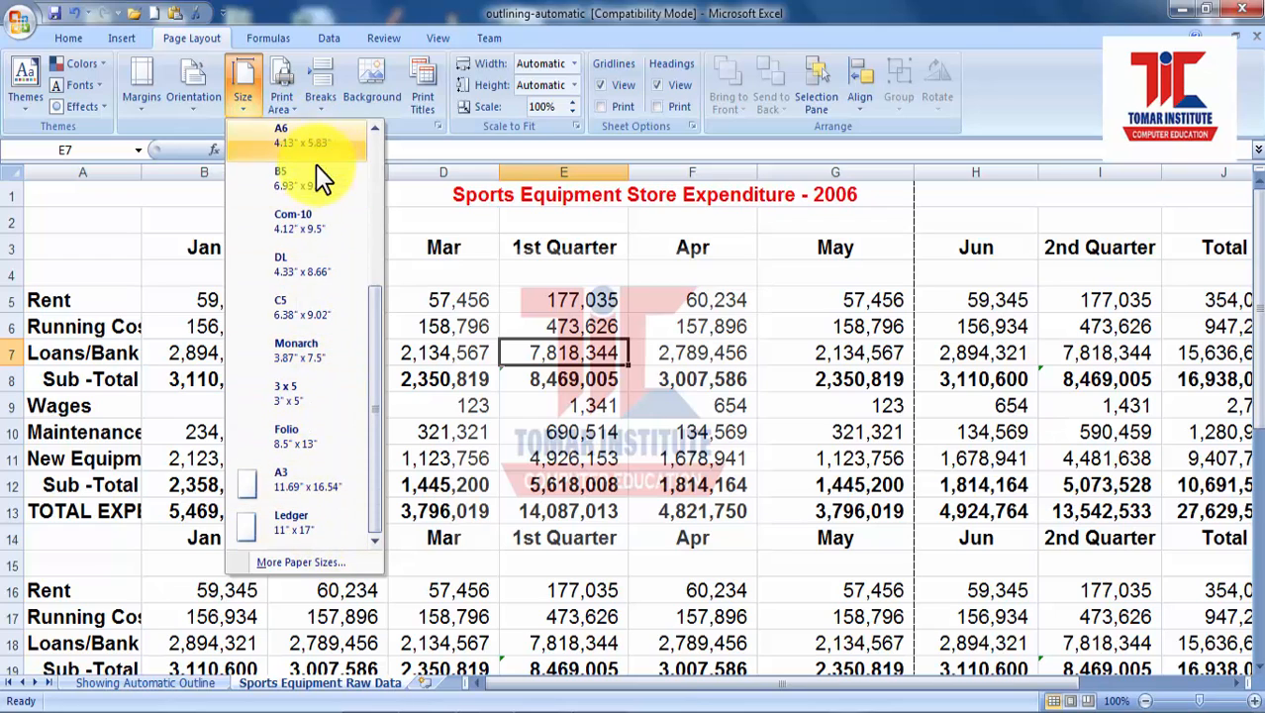
click(301, 563)
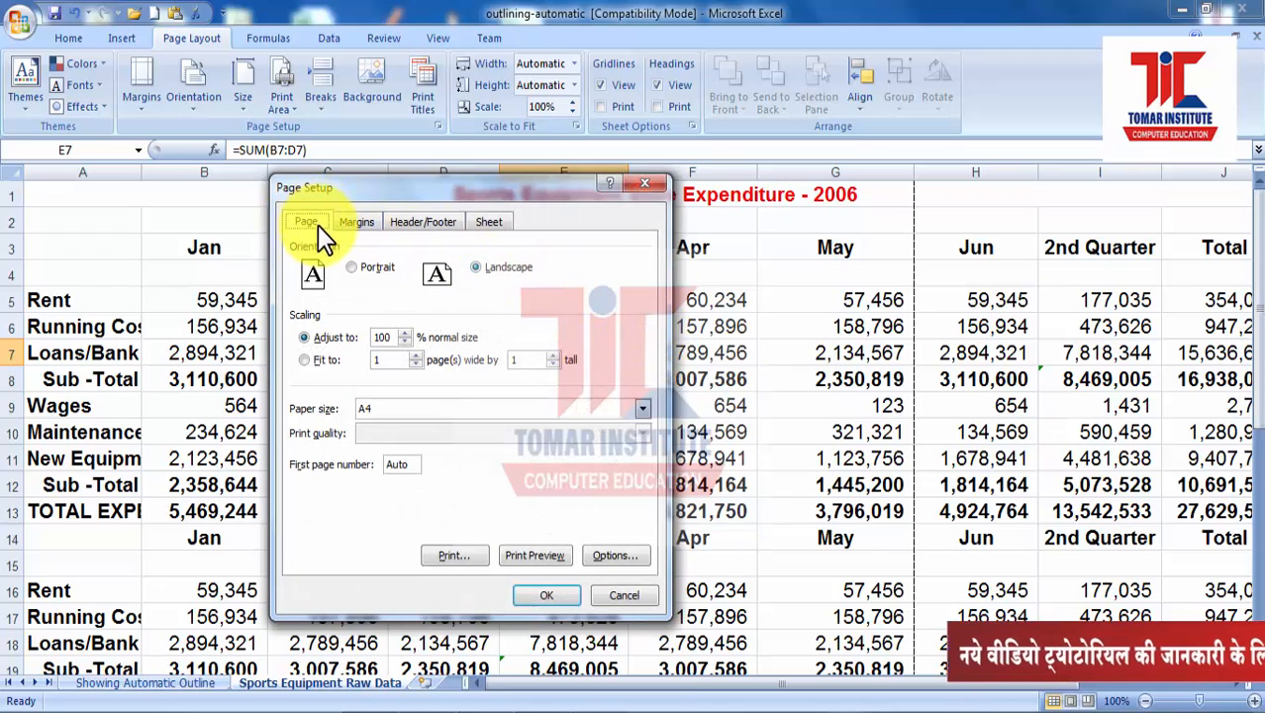
click(643, 408)
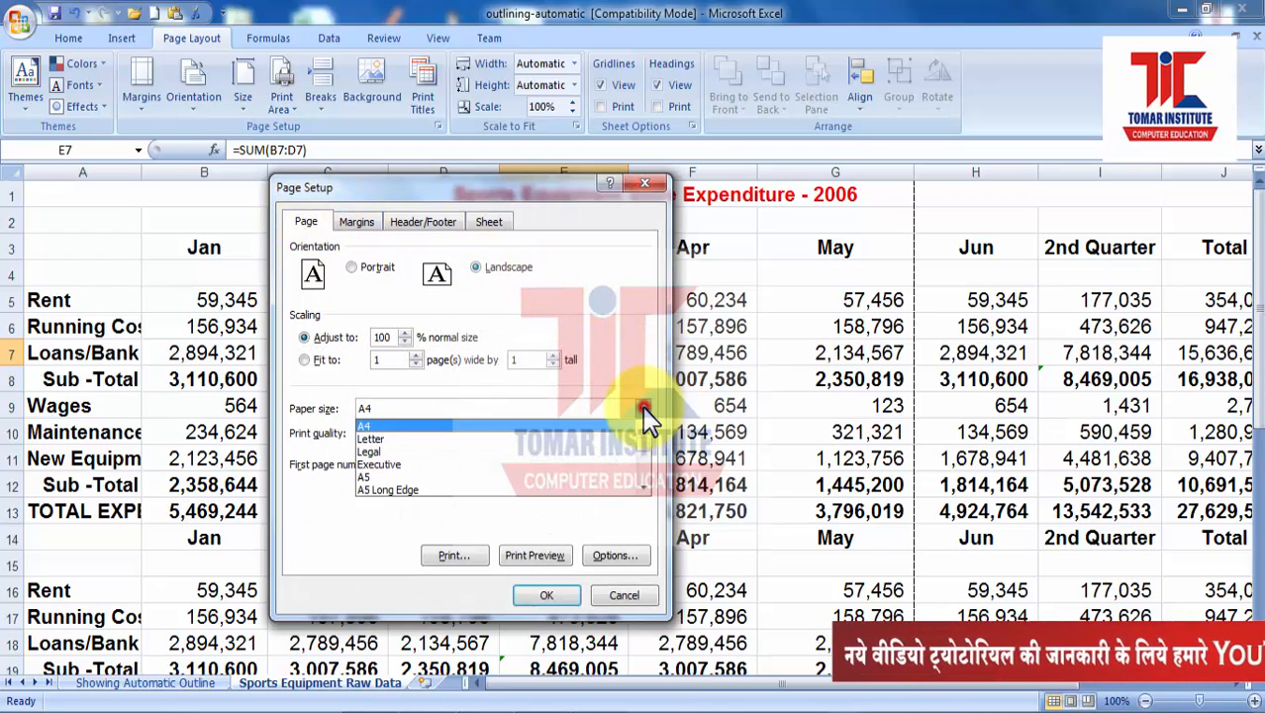
drag(641, 445, 650, 476)
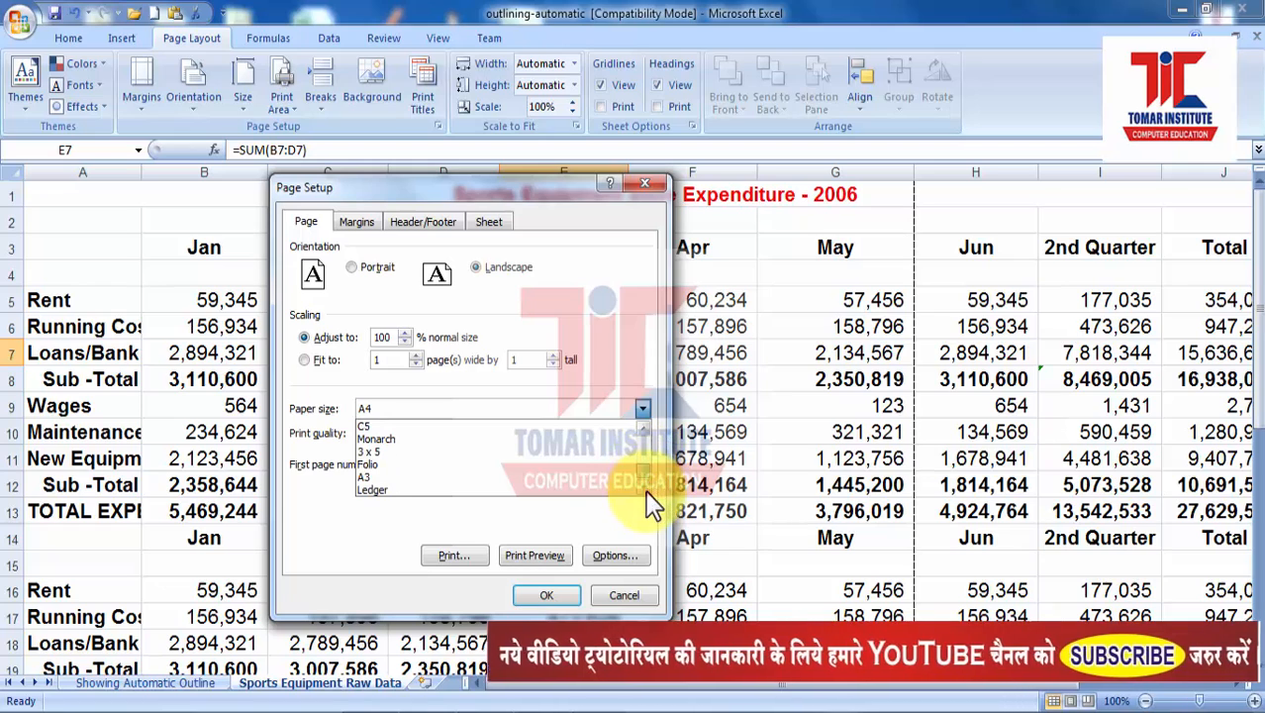
click(623, 365)
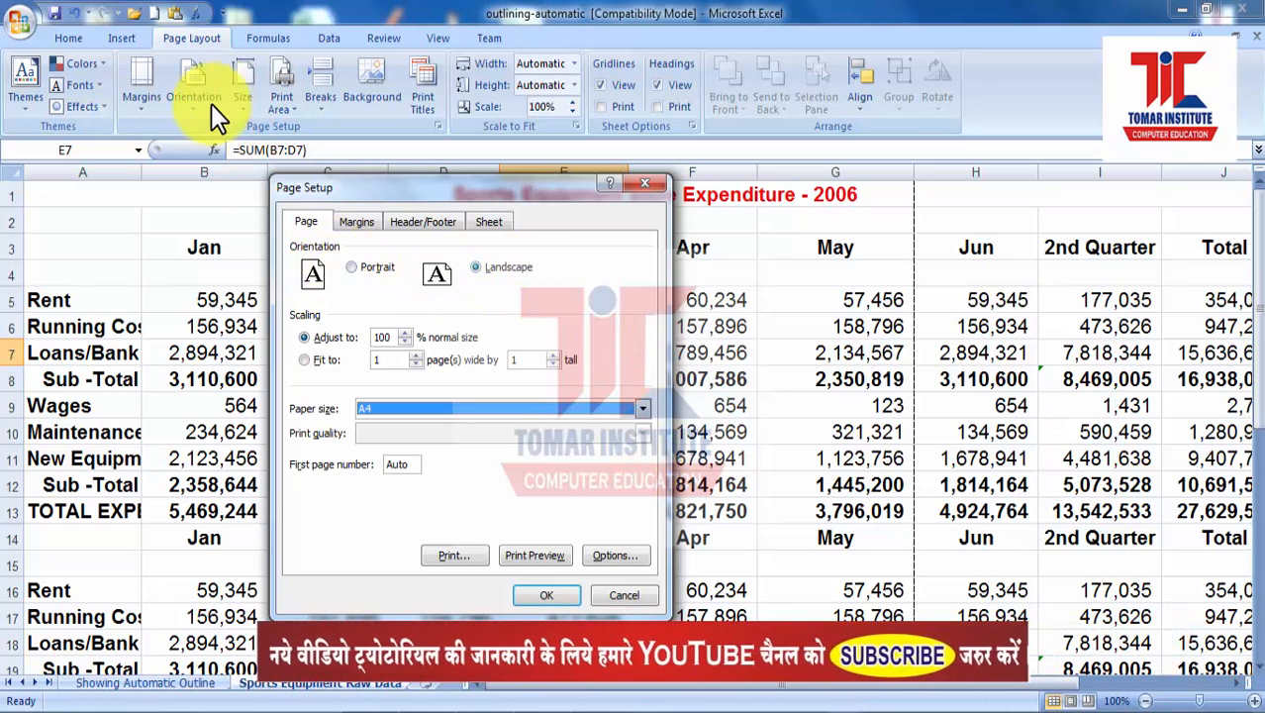
click(569, 594)
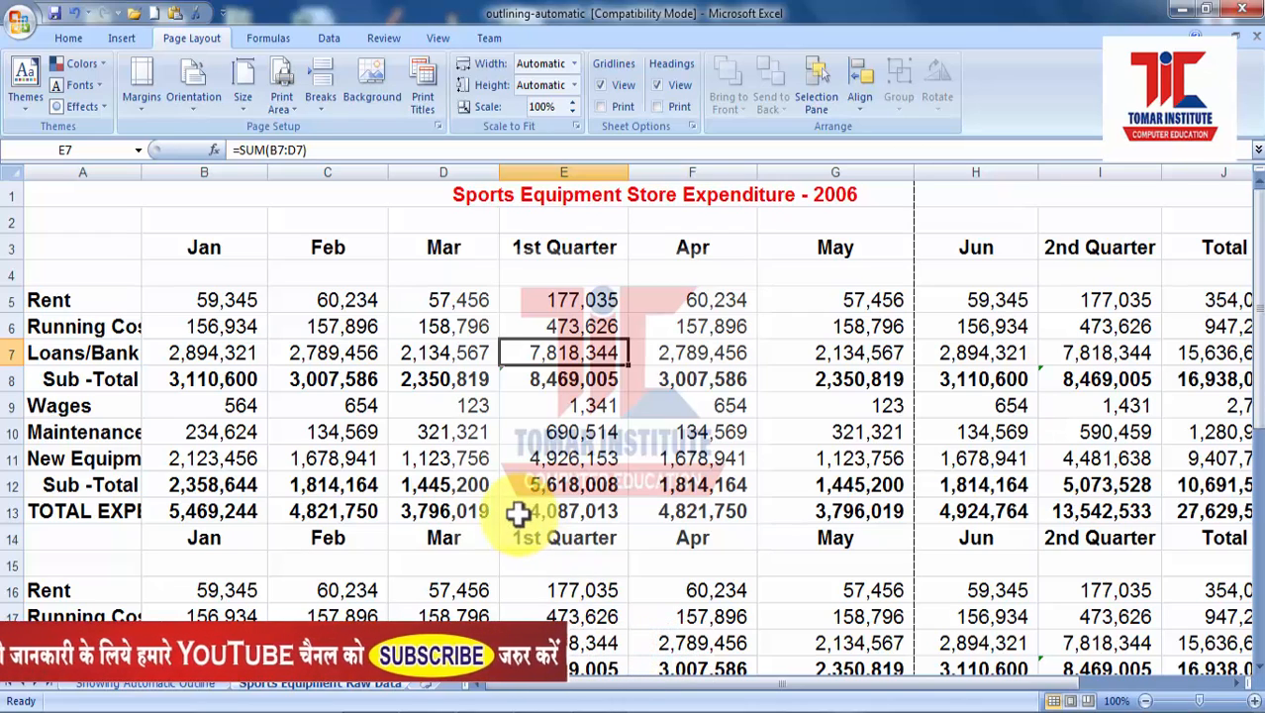
click(248, 106)
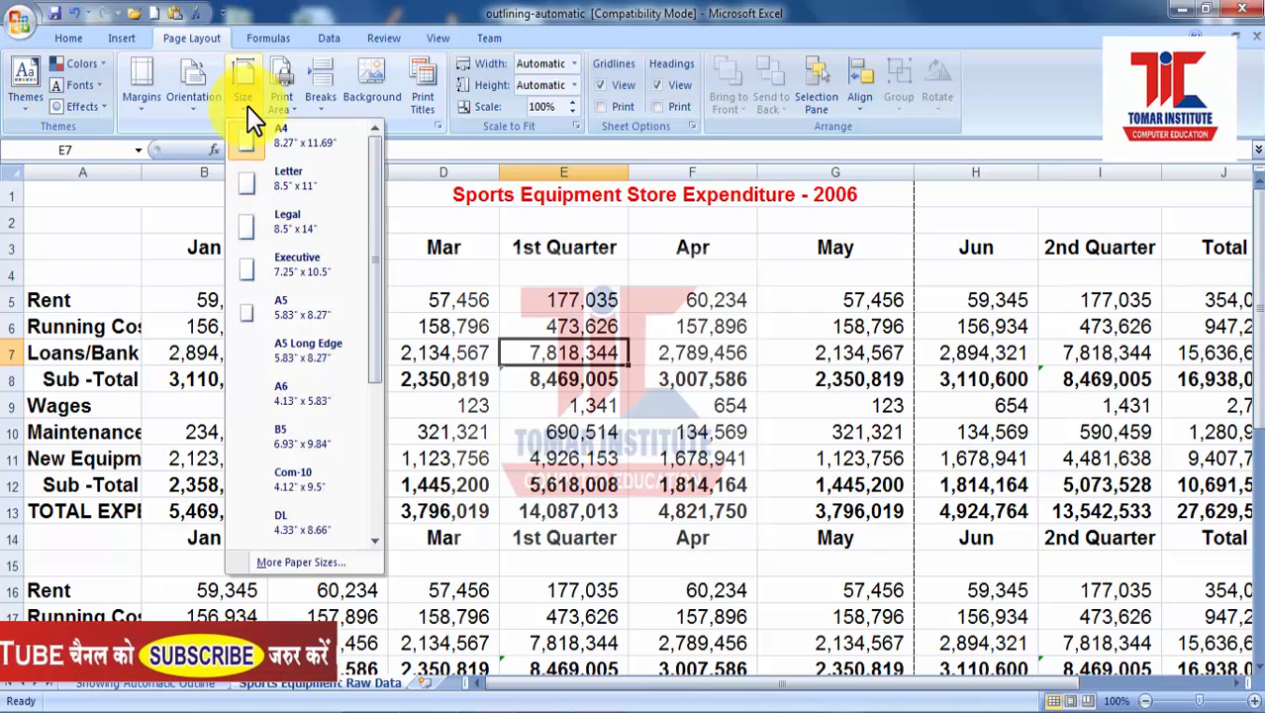
click(486, 516)
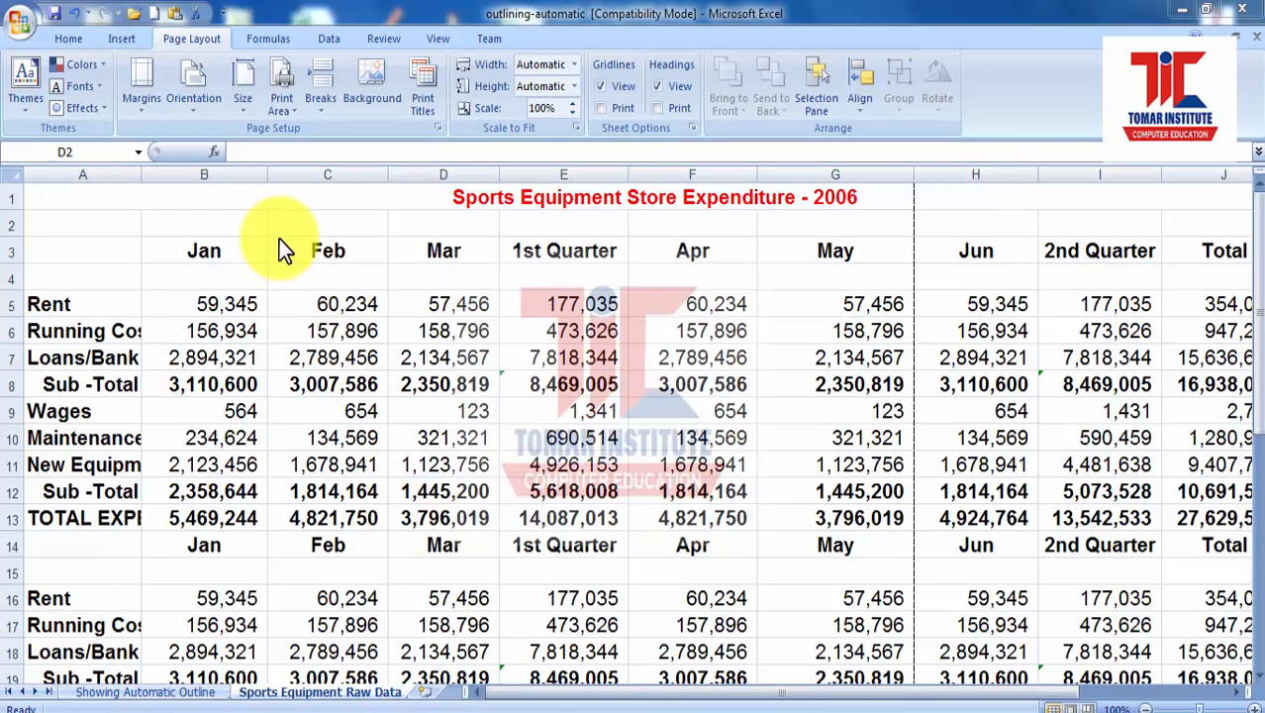
Step: Page through the whole expenditure sheet in Print Preview and return to the worksheet
click(279, 238)
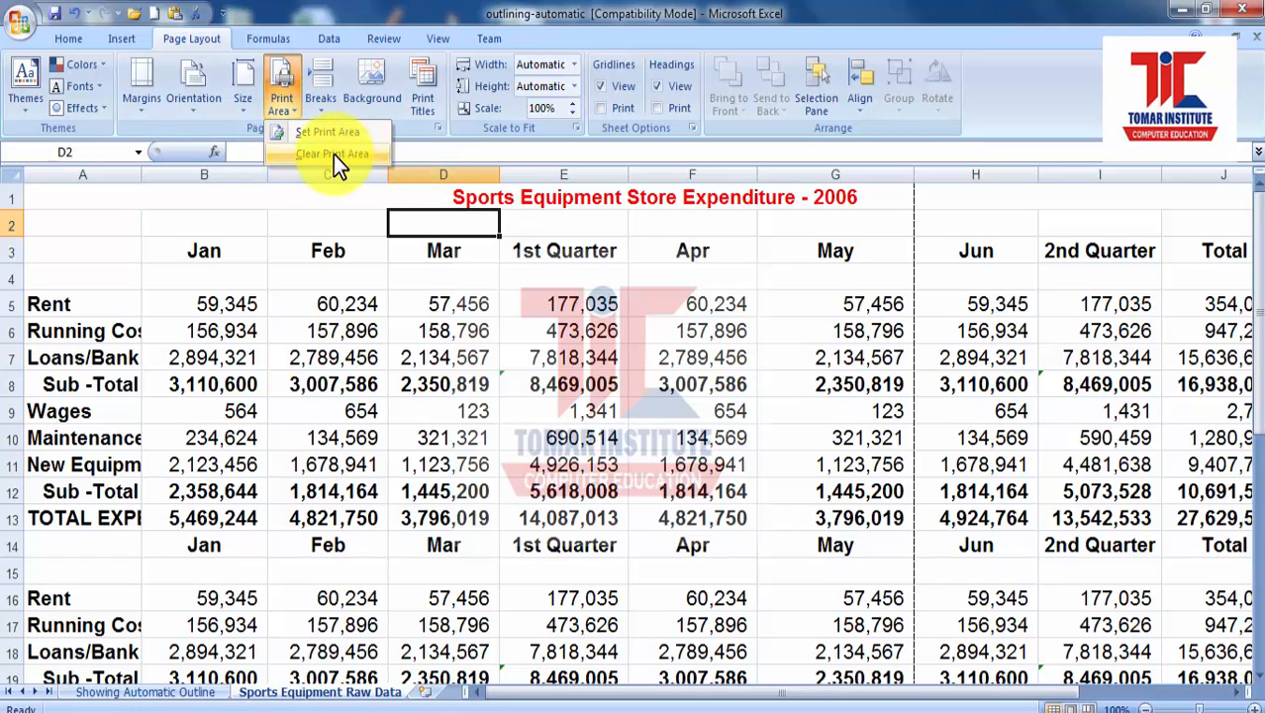
click(383, 419)
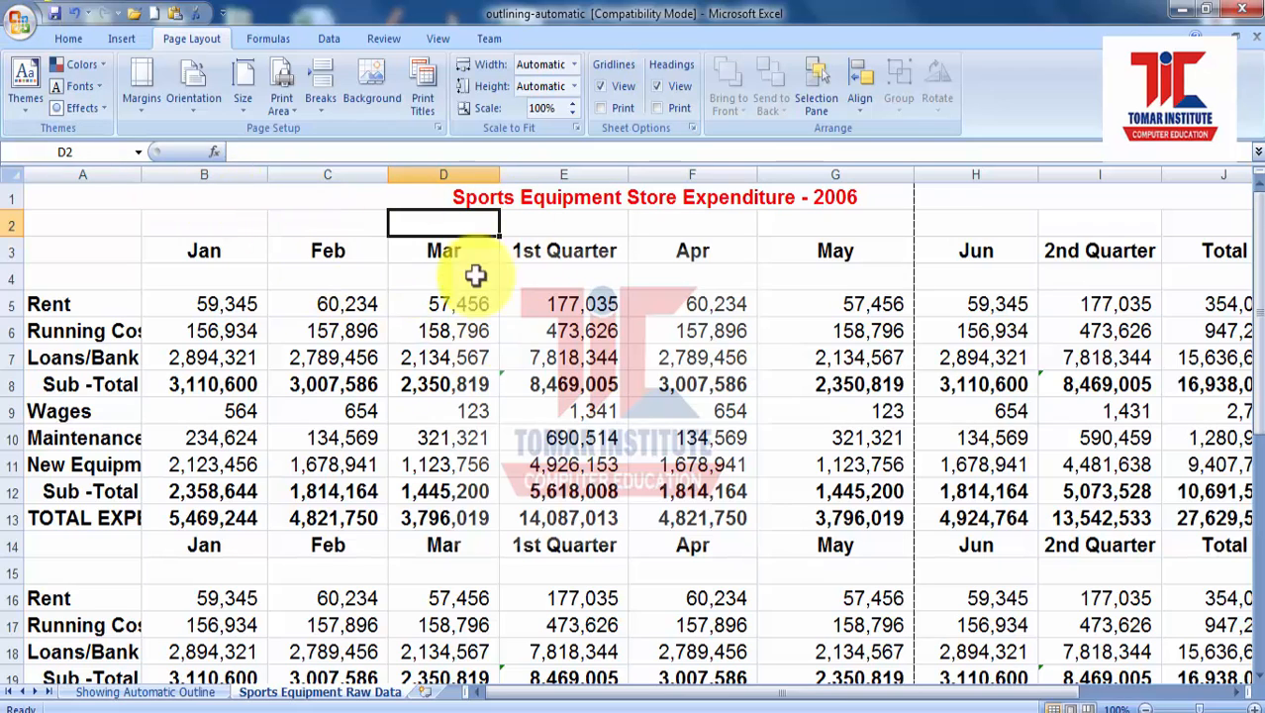
click(22, 29)
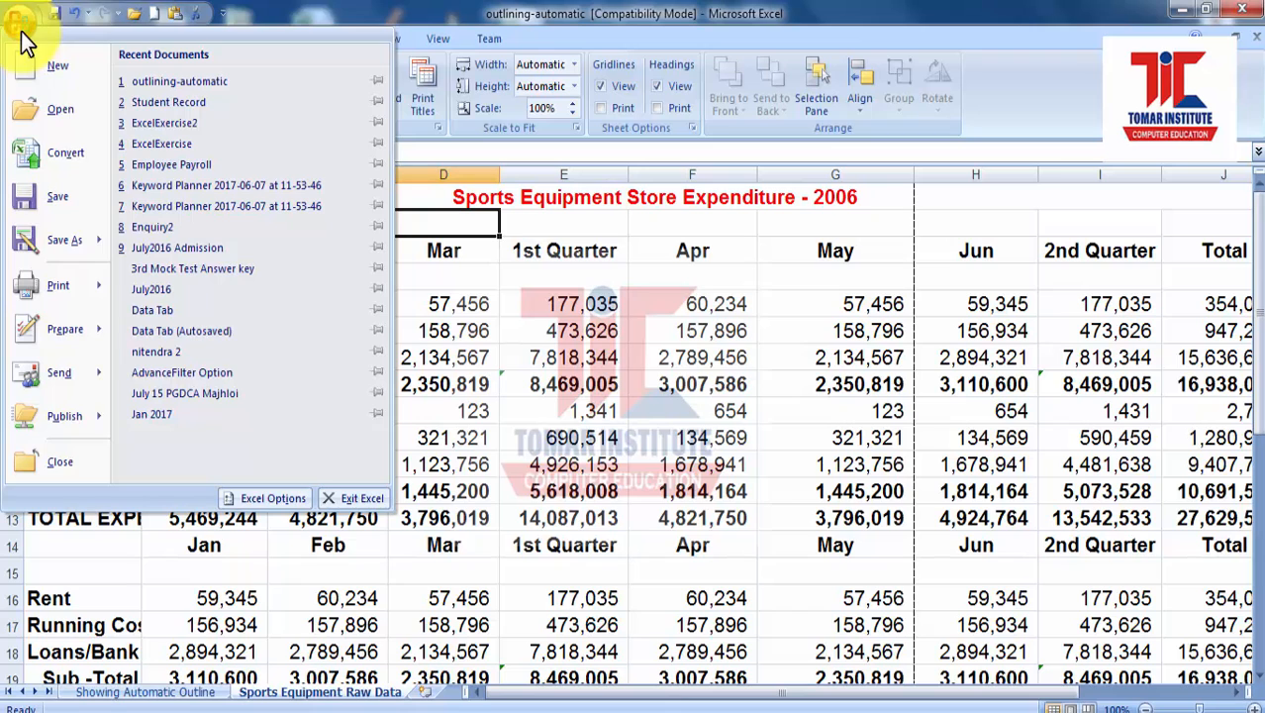
click(95, 287)
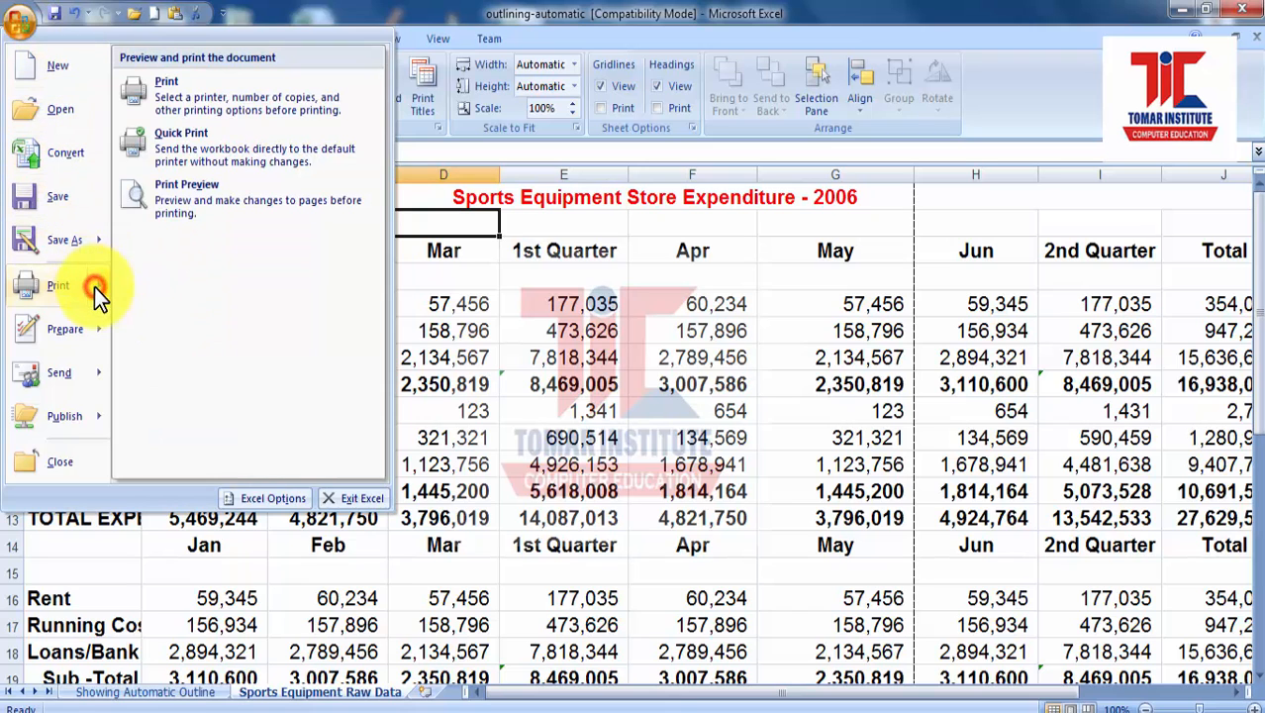
click(155, 213)
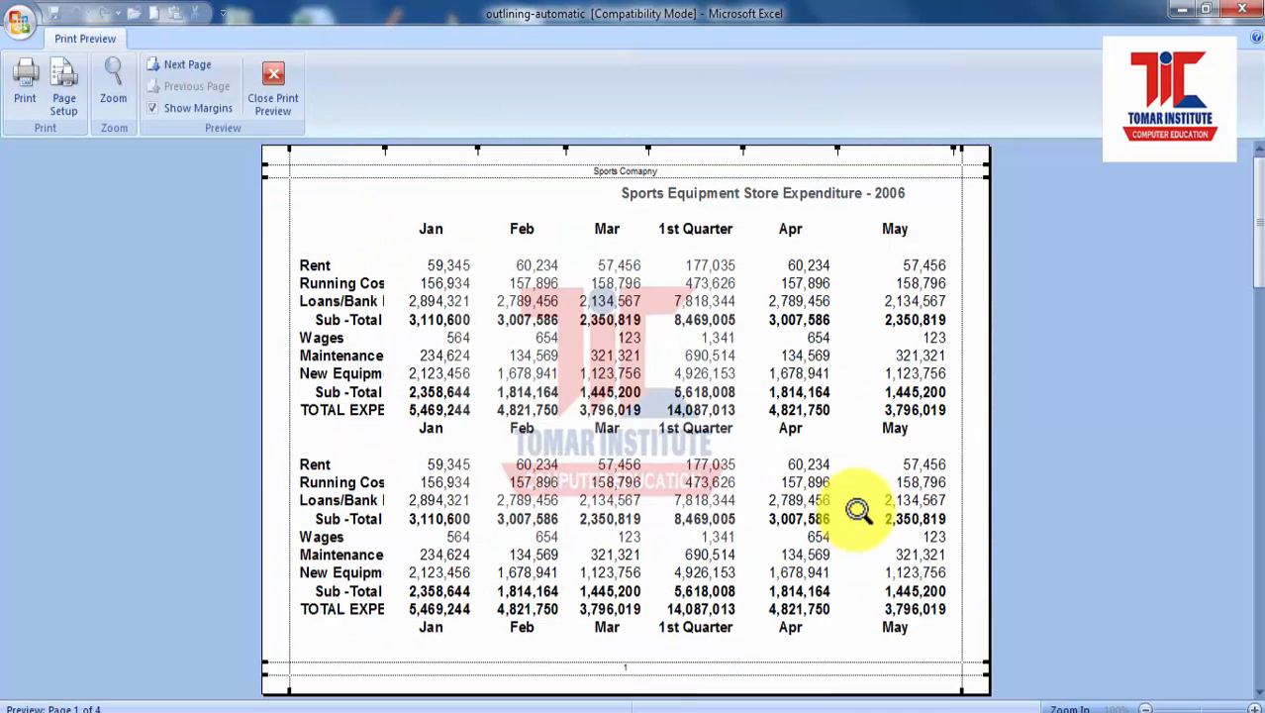
scroll(818, 471, down, 1)
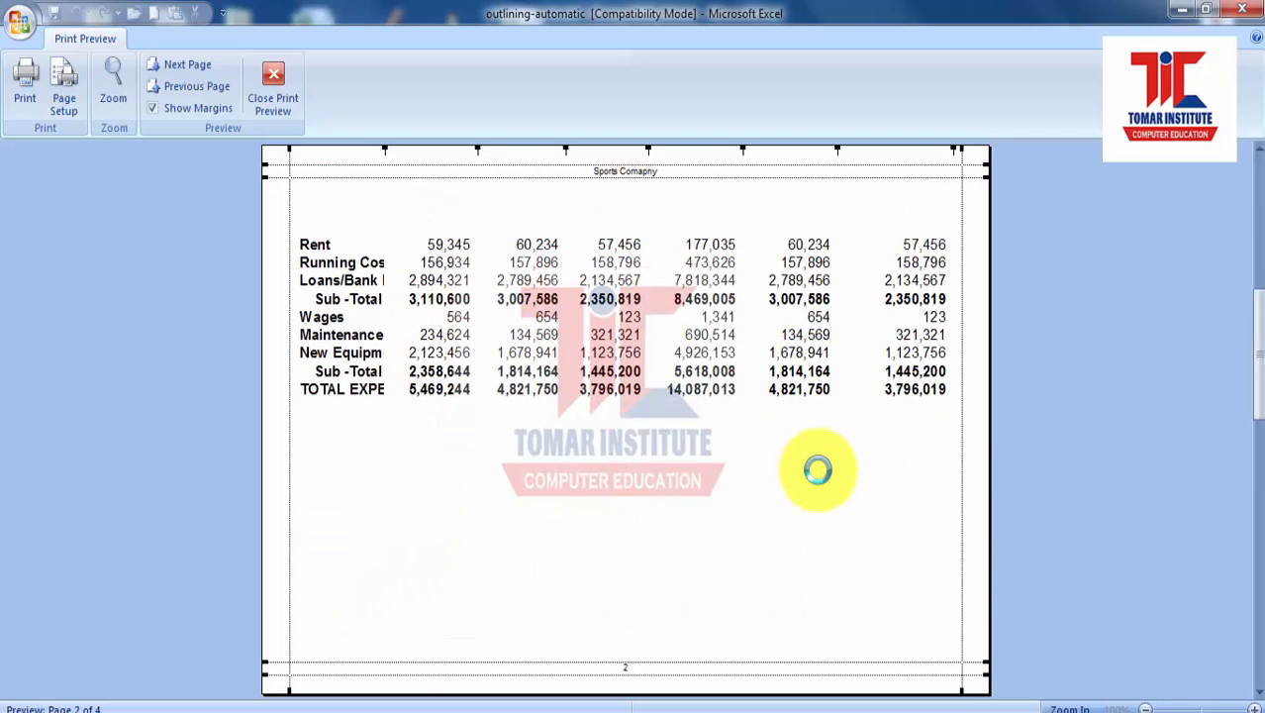
scroll(818, 470, up, 1)
click(172, 66)
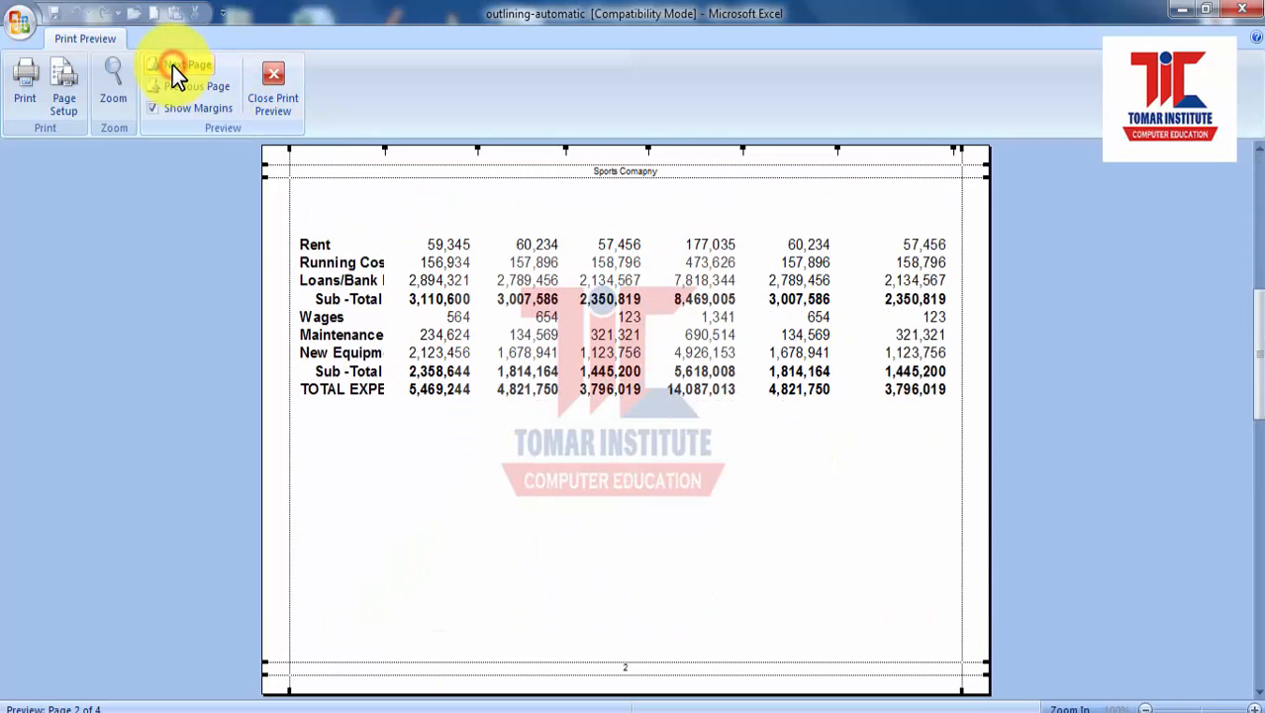
click(178, 70)
click(177, 70)
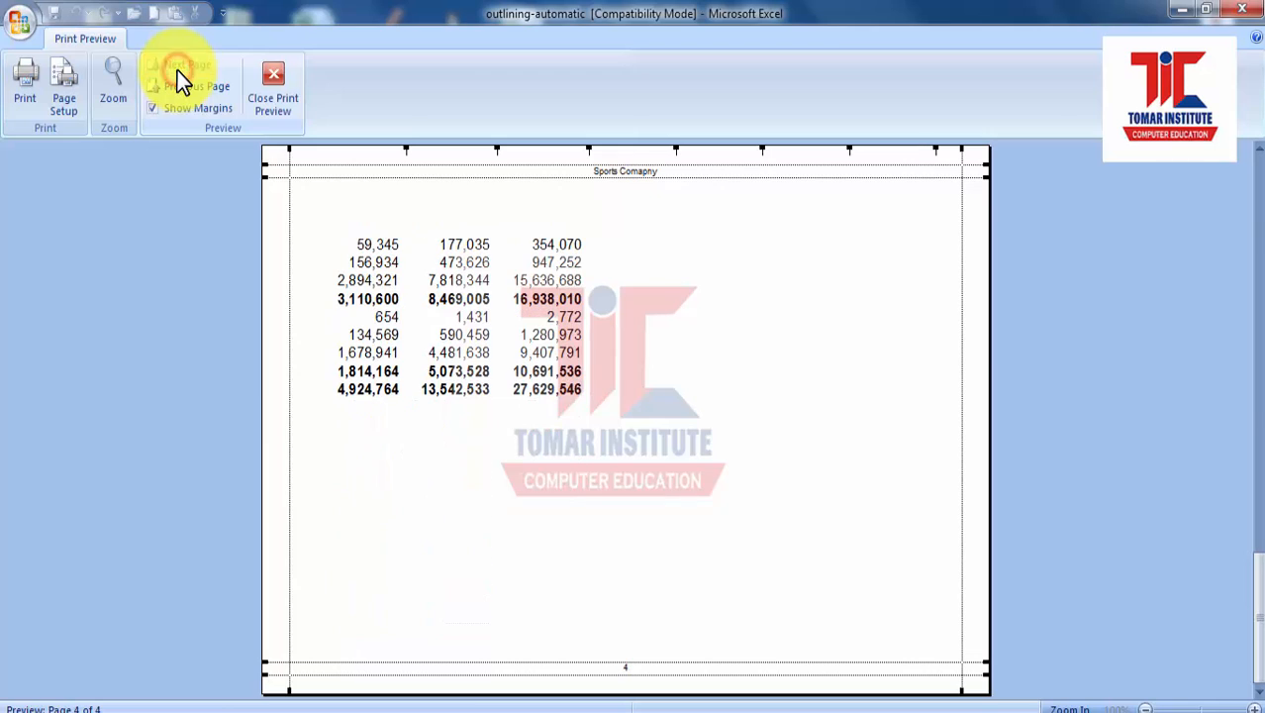
click(178, 88)
click(178, 87)
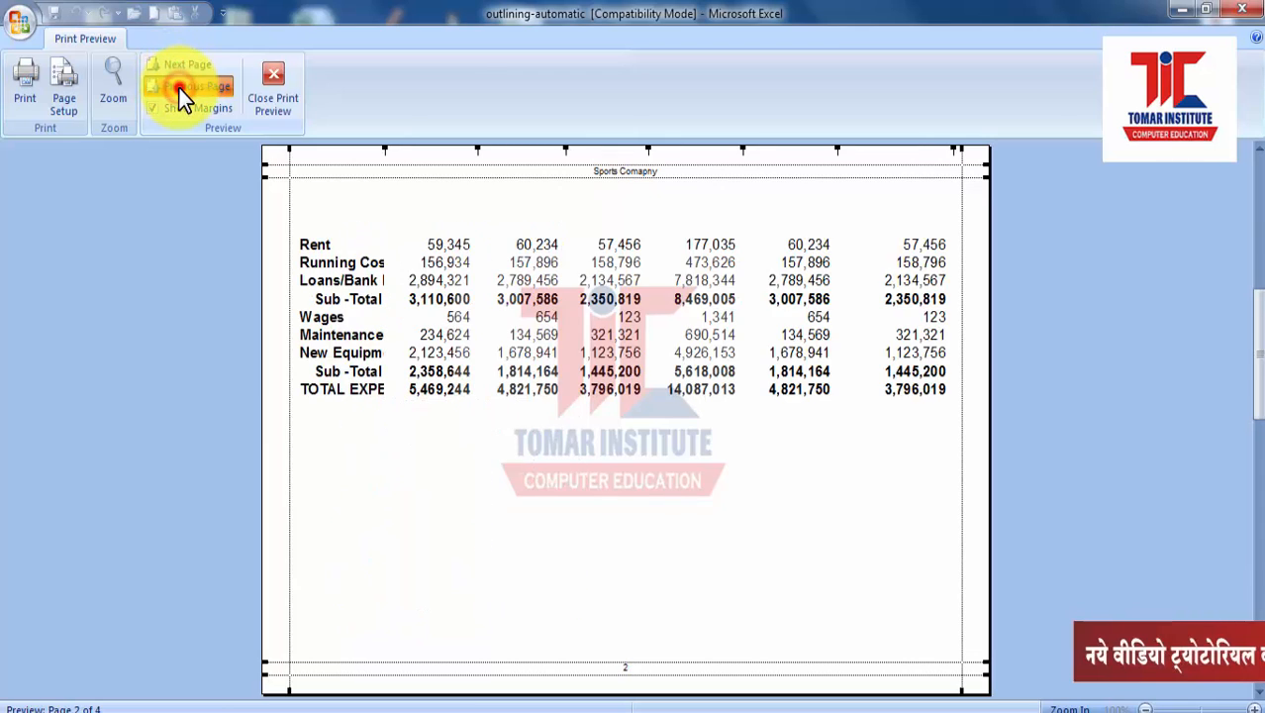
click(178, 87)
click(282, 99)
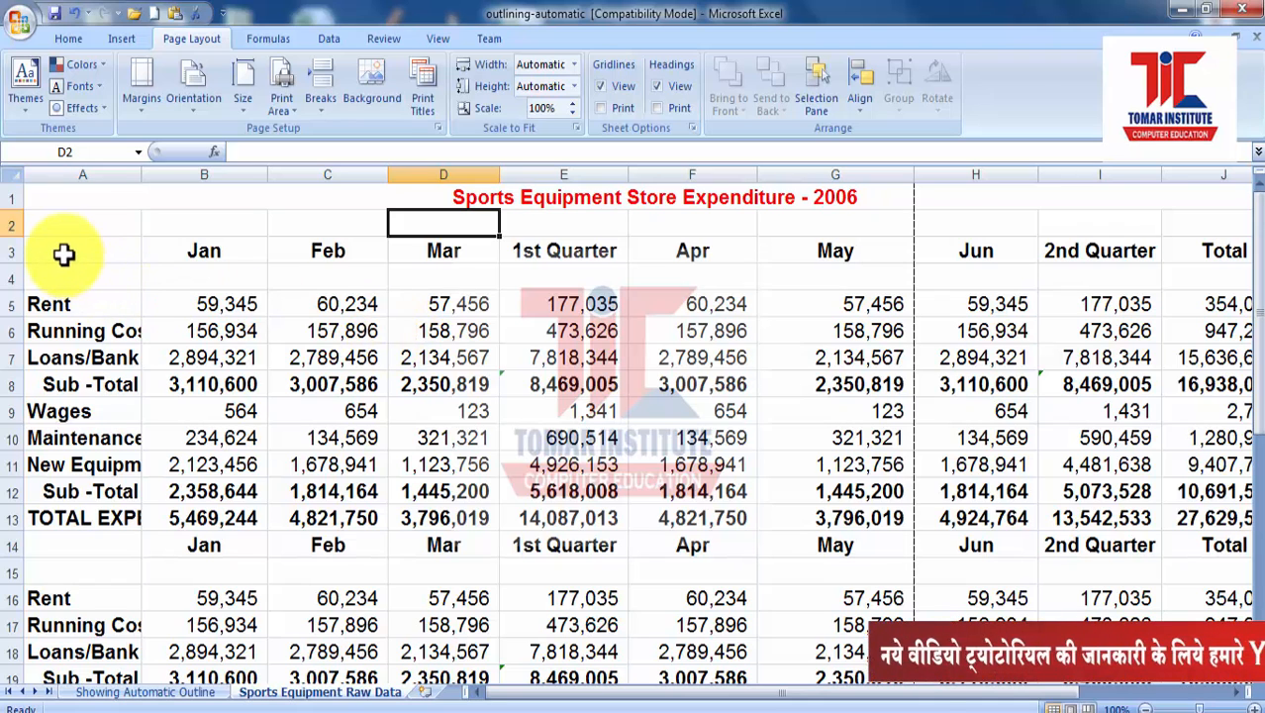
Step: Set cells A3:G14, the first block from January to May, as the sheet's print area
drag(64, 255, 756, 531)
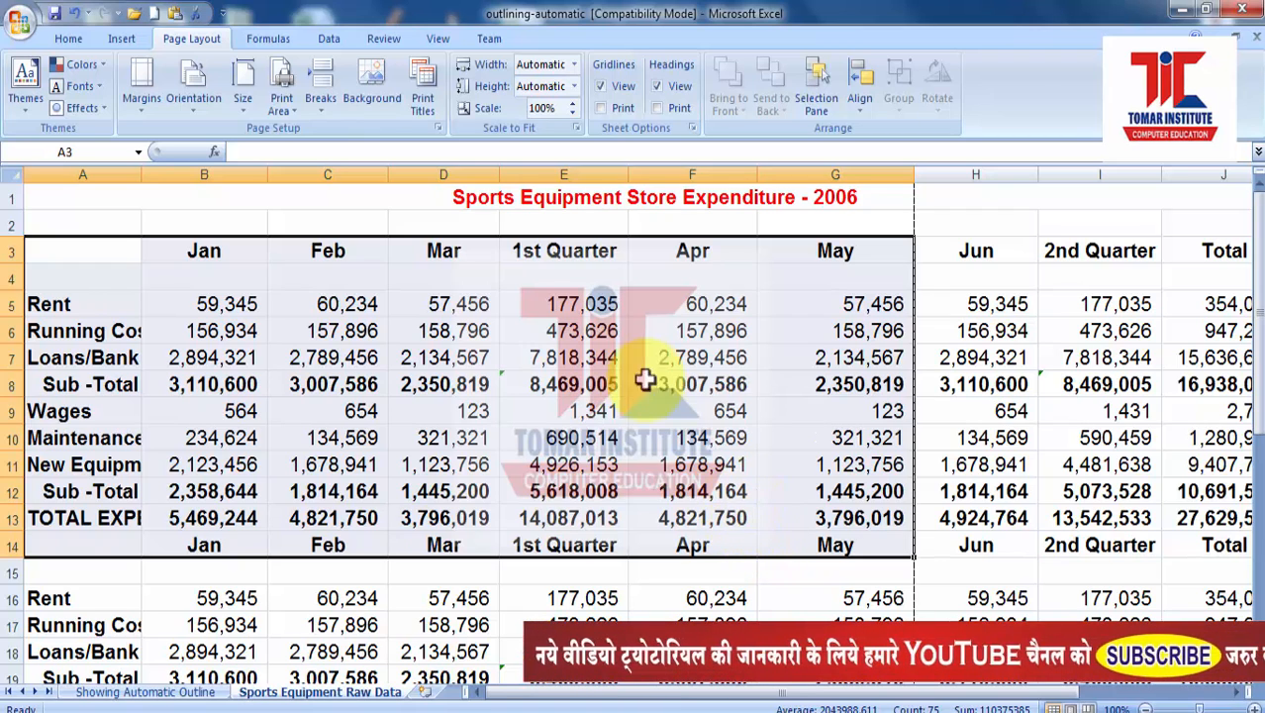
click(113, 251)
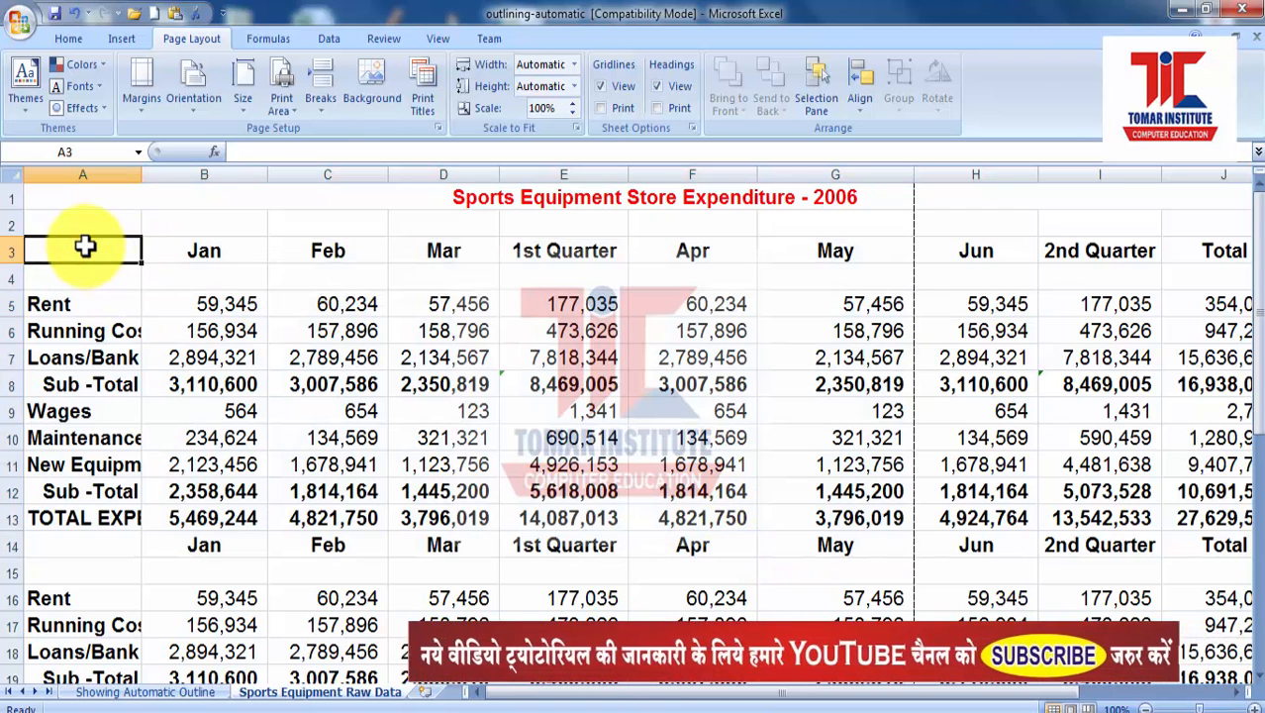
mouse_move(84, 247)
mouse_down()
mouse_move(305, 382)
mouse_move(740, 538)
mouse_move(842, 555)
mouse_up()
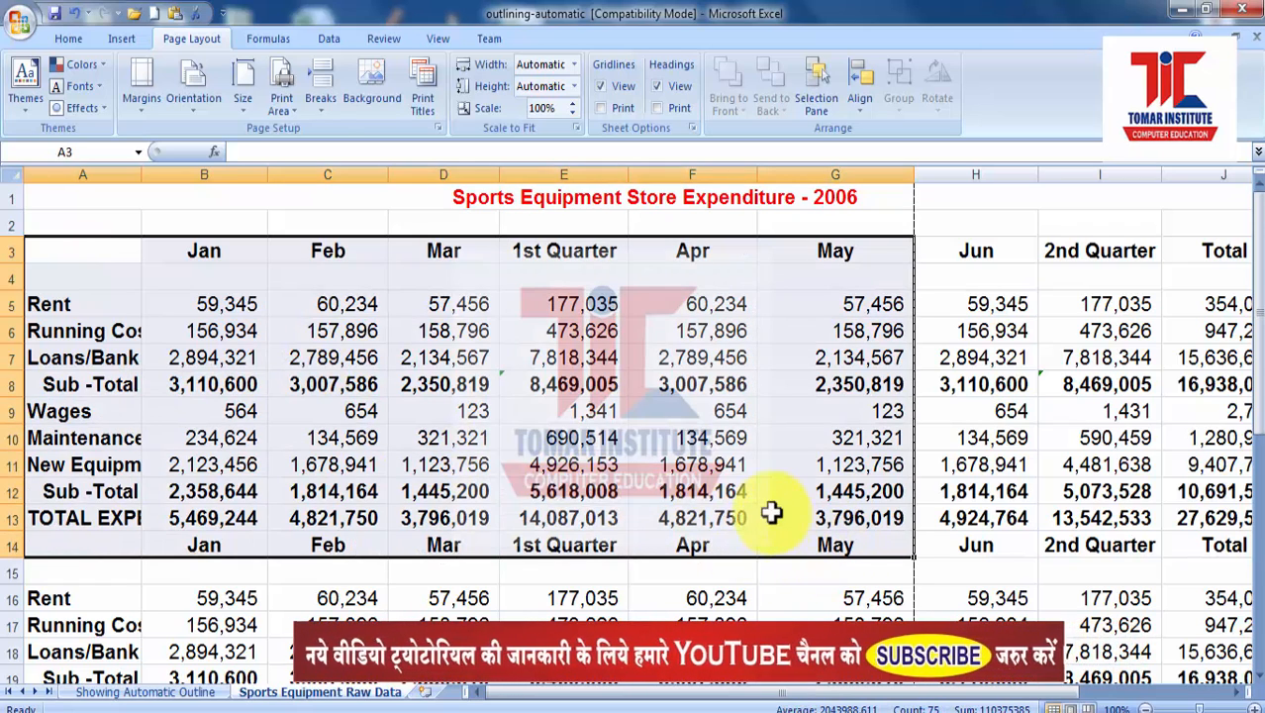
click(295, 116)
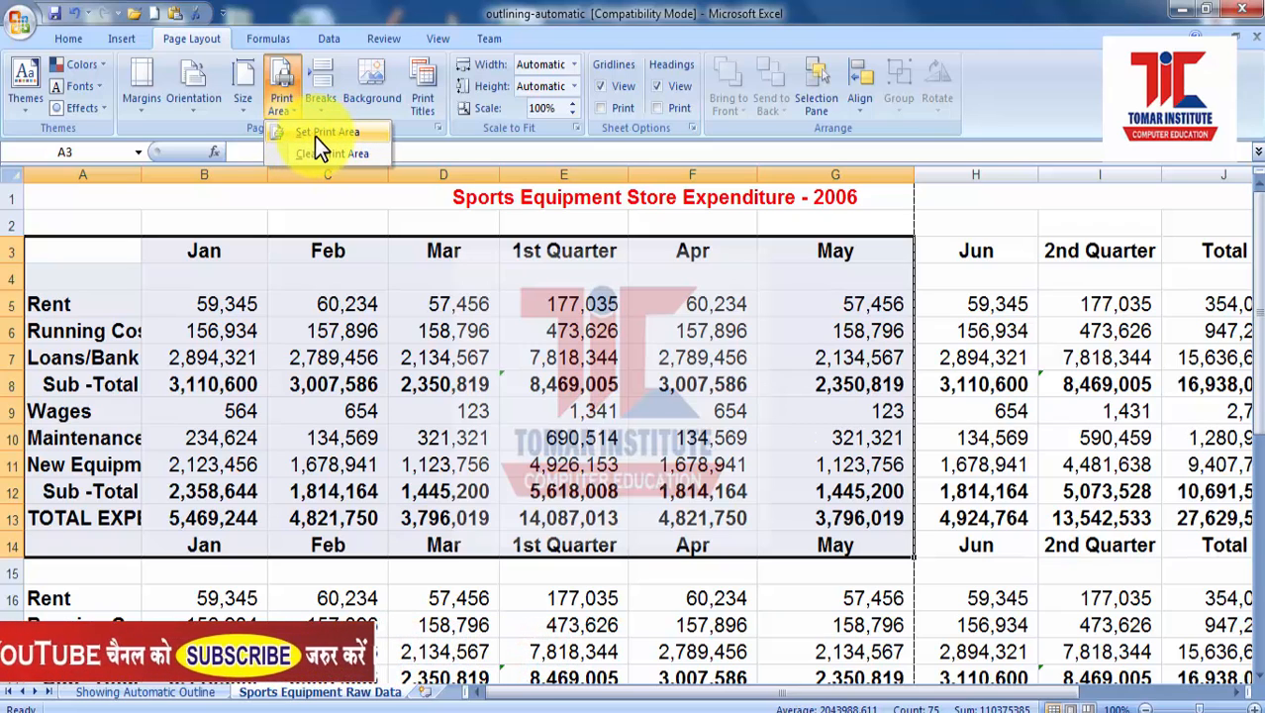
click(317, 134)
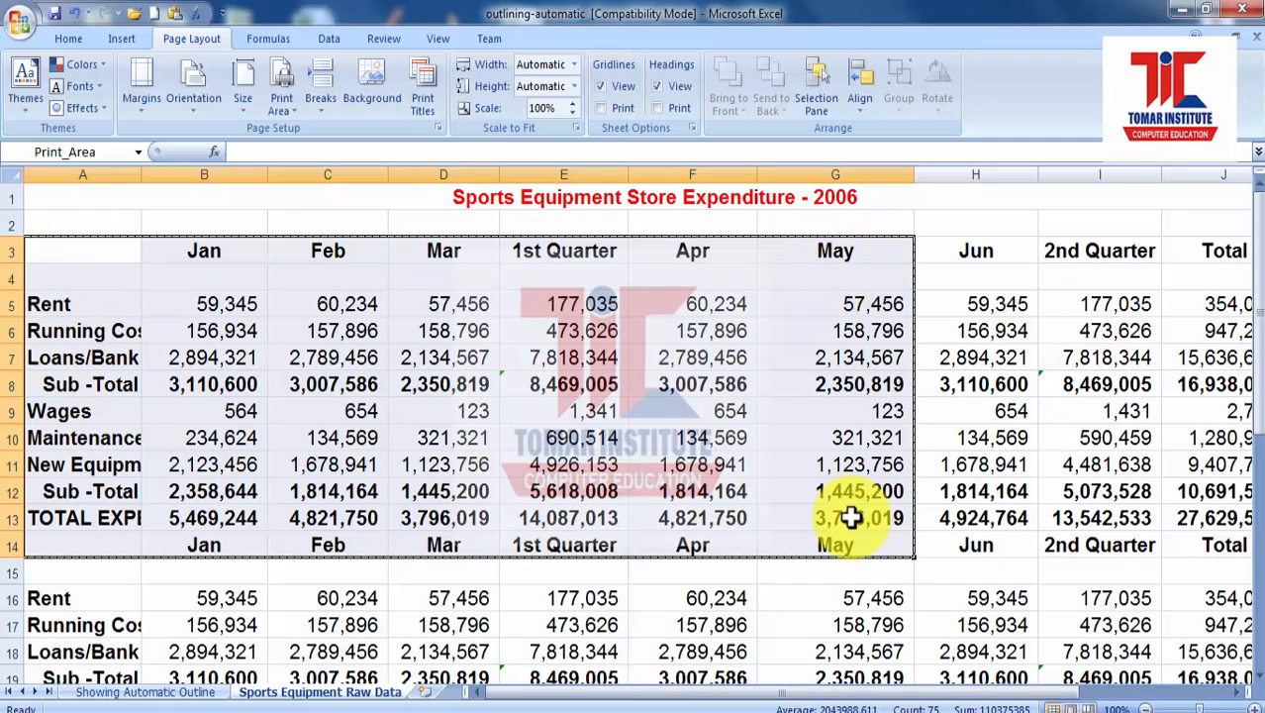
click(253, 381)
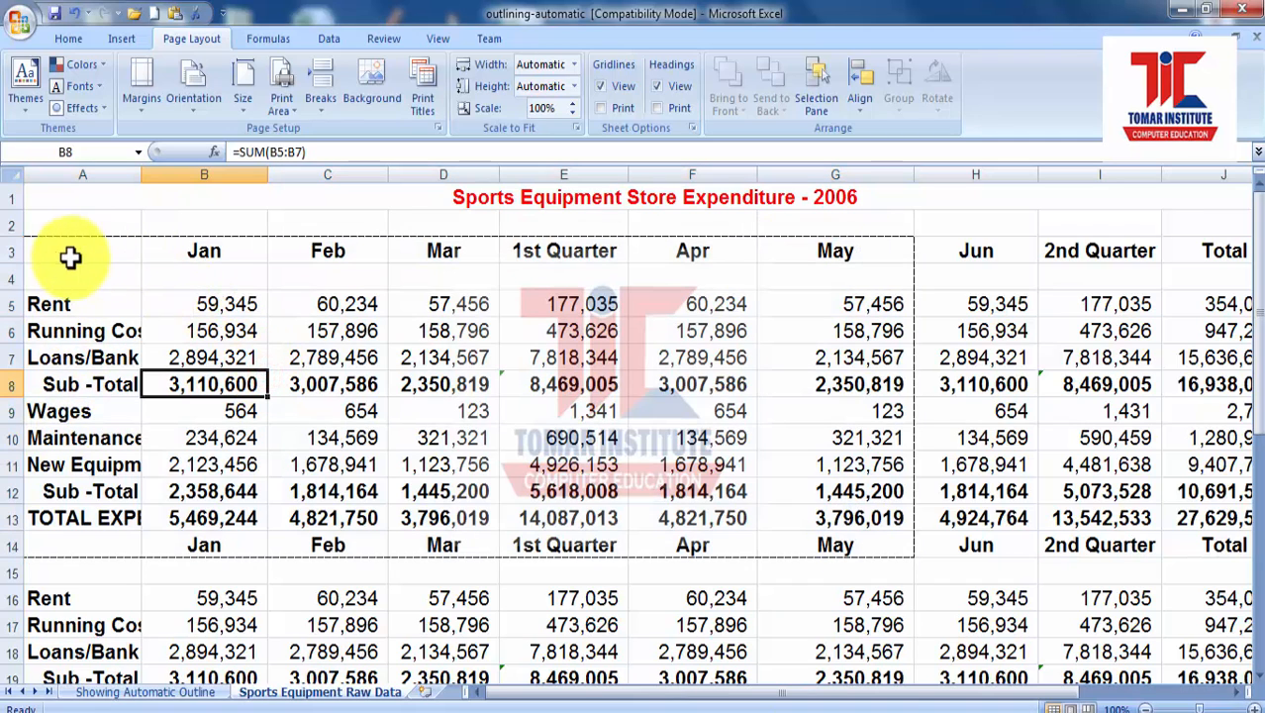
Step: Check the print area's printed page in Print Preview and return to the worksheet
click(29, 26)
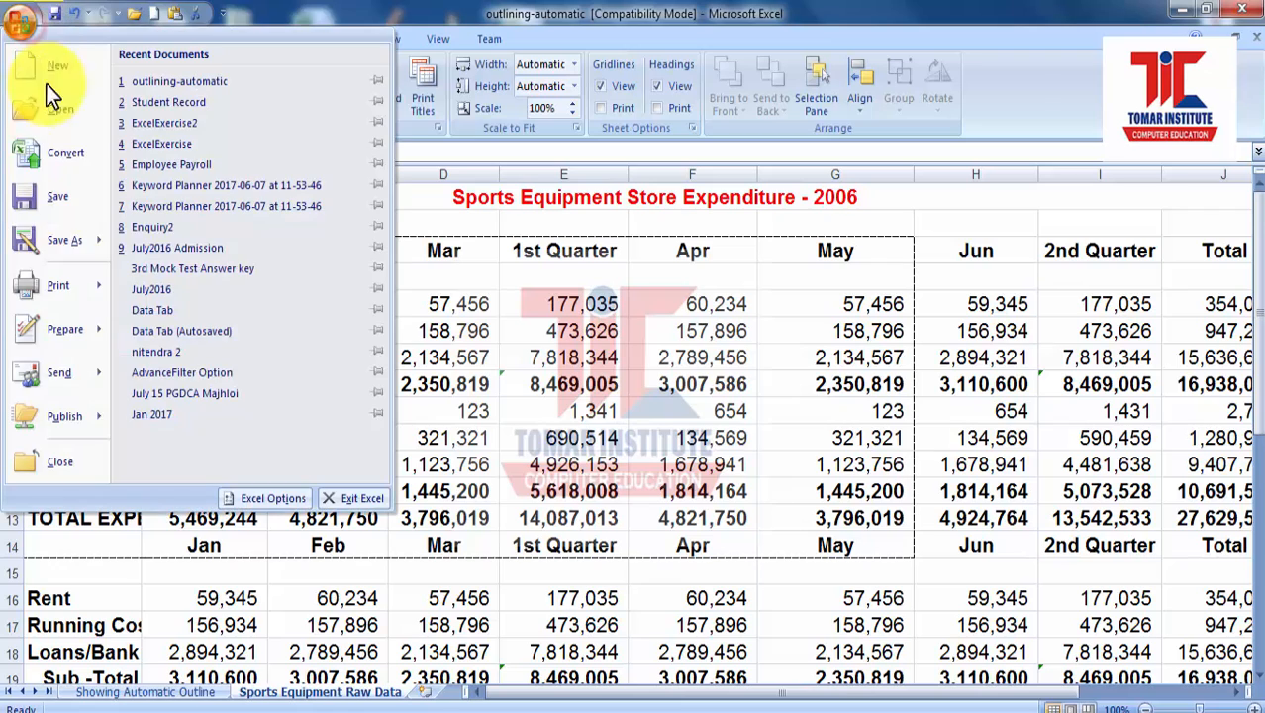
mouse_move(90, 286)
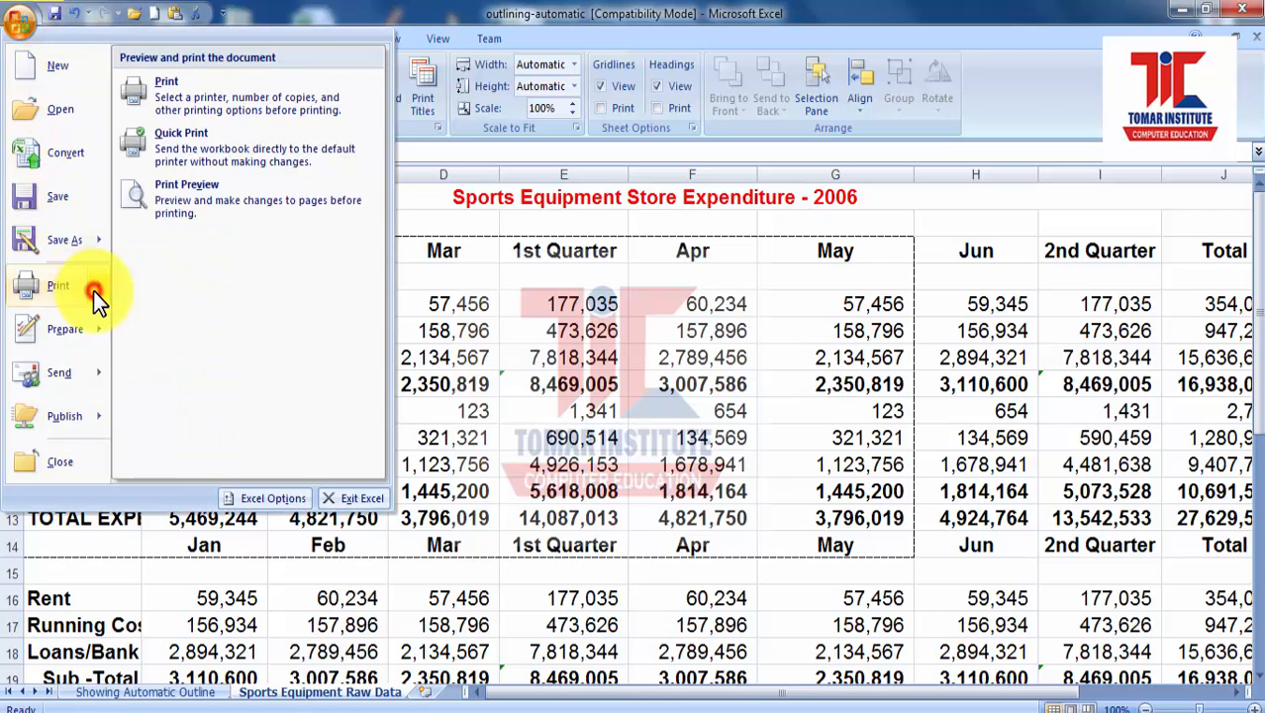
click(170, 212)
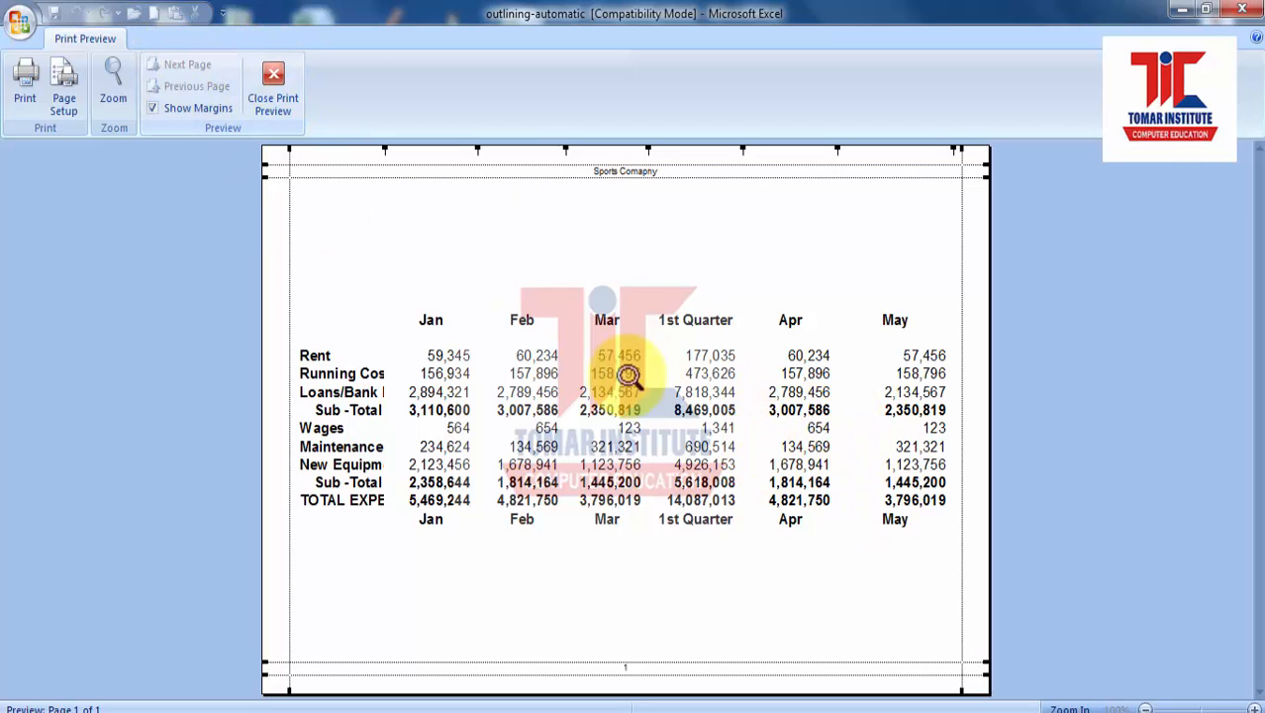
click(288, 115)
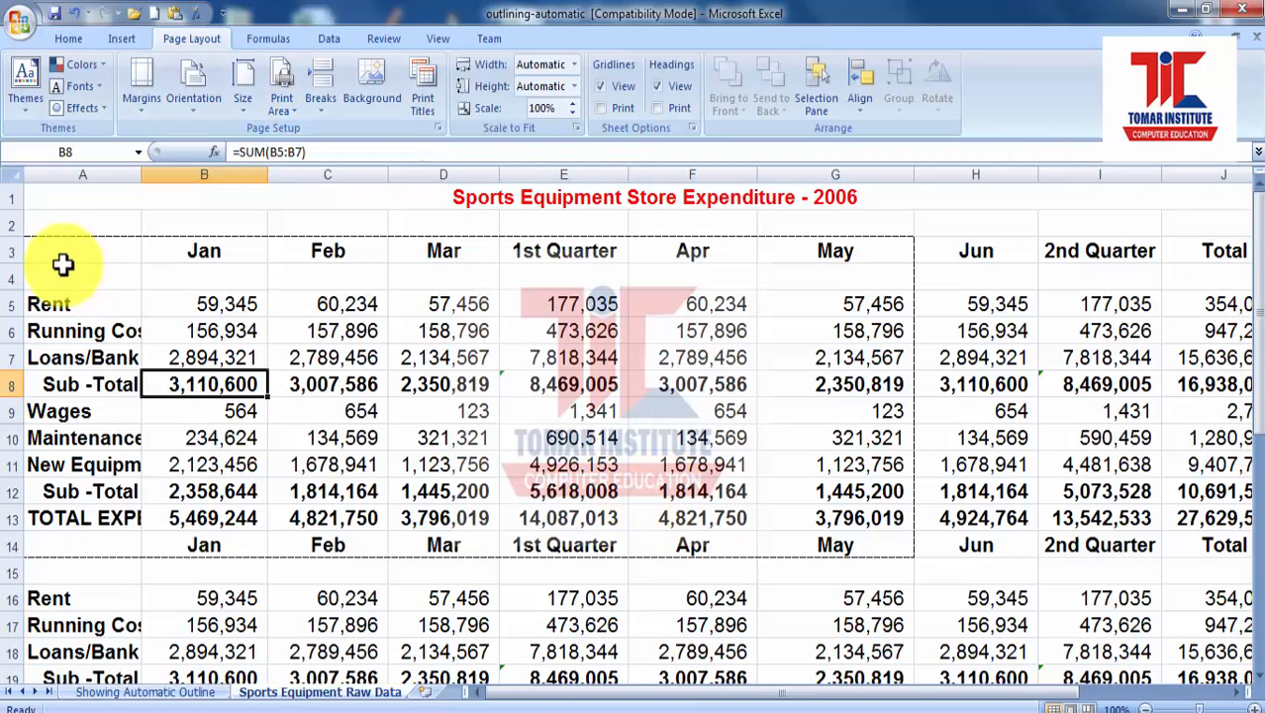
Step: Clear the print area covering cells A3:G14
click(59, 253)
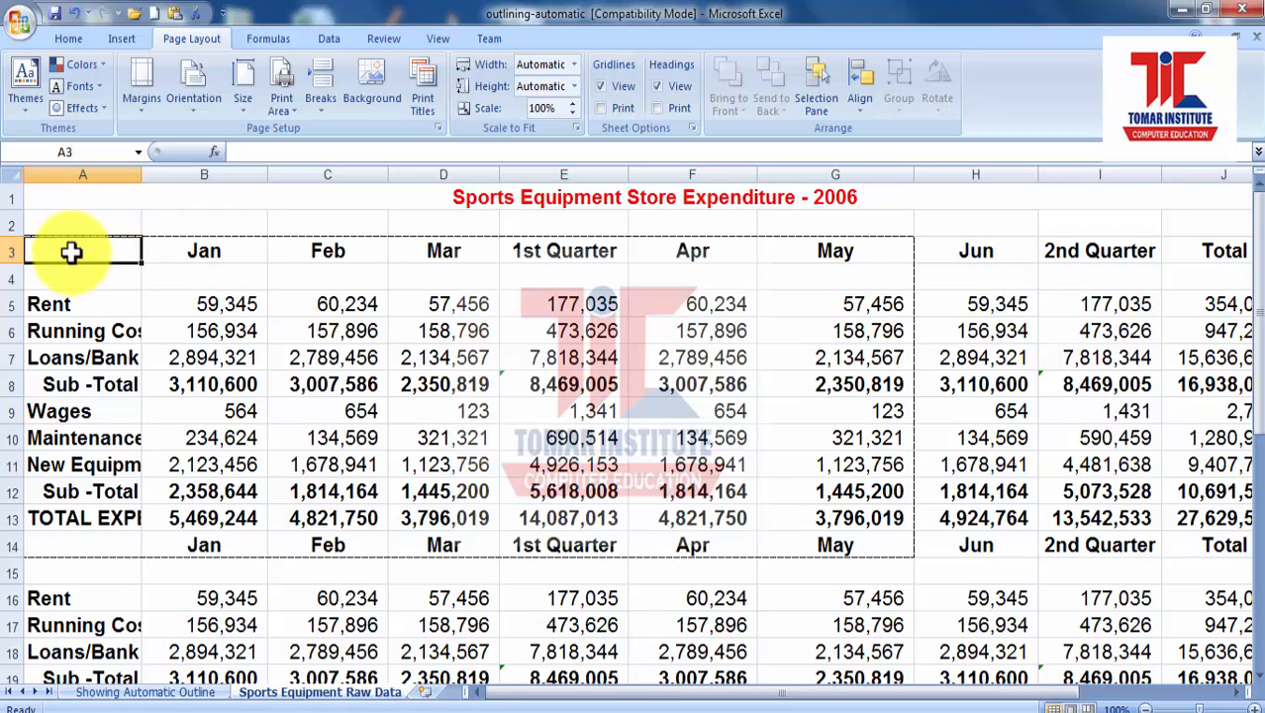
drag(80, 248, 806, 534)
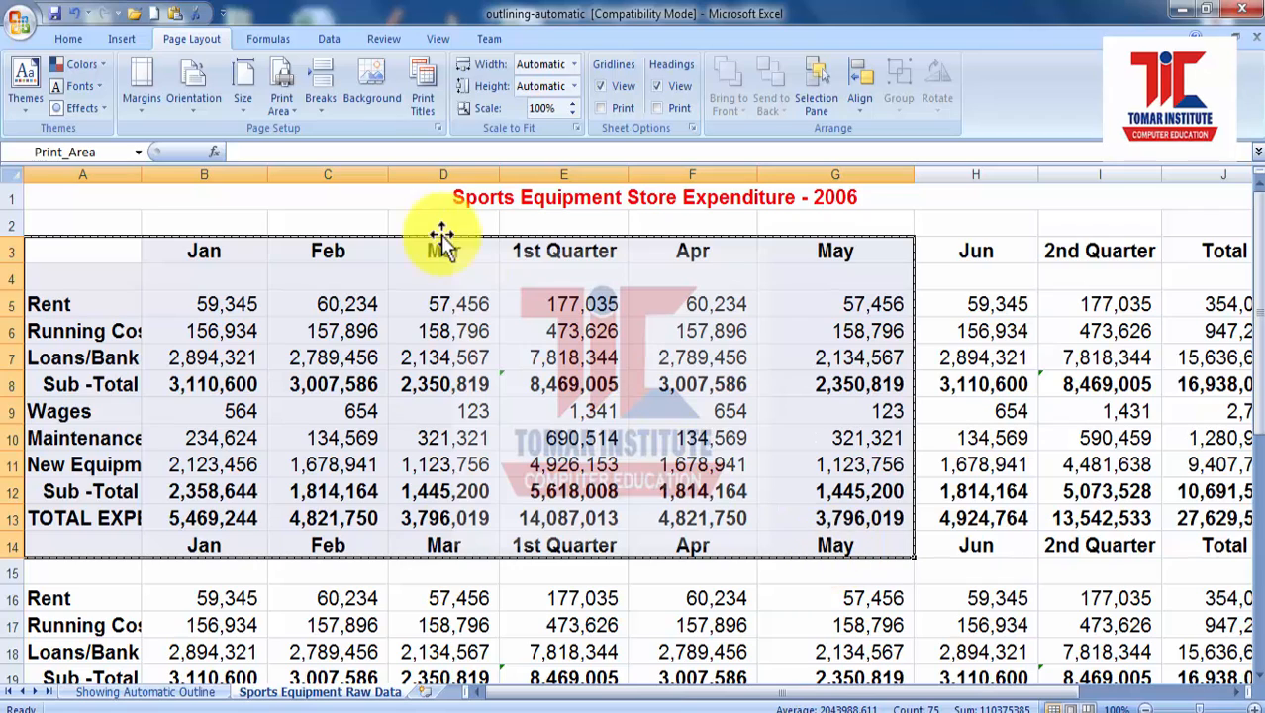
click(292, 111)
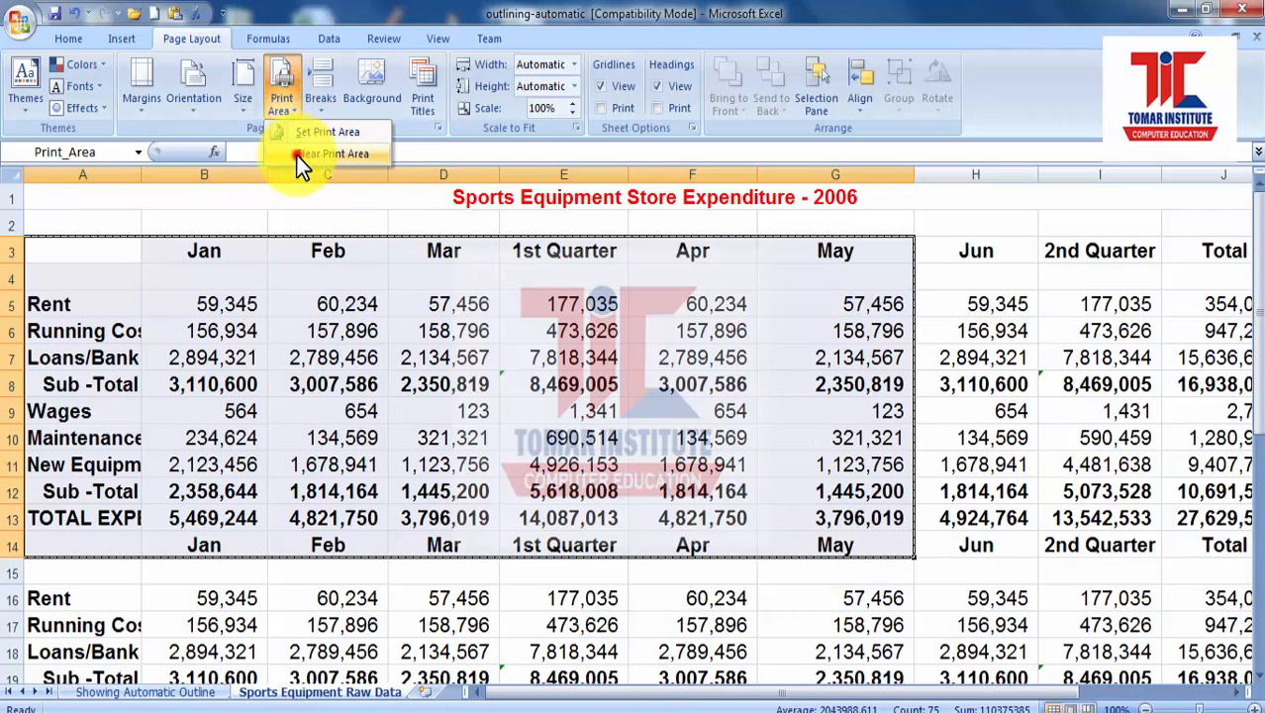
click(296, 155)
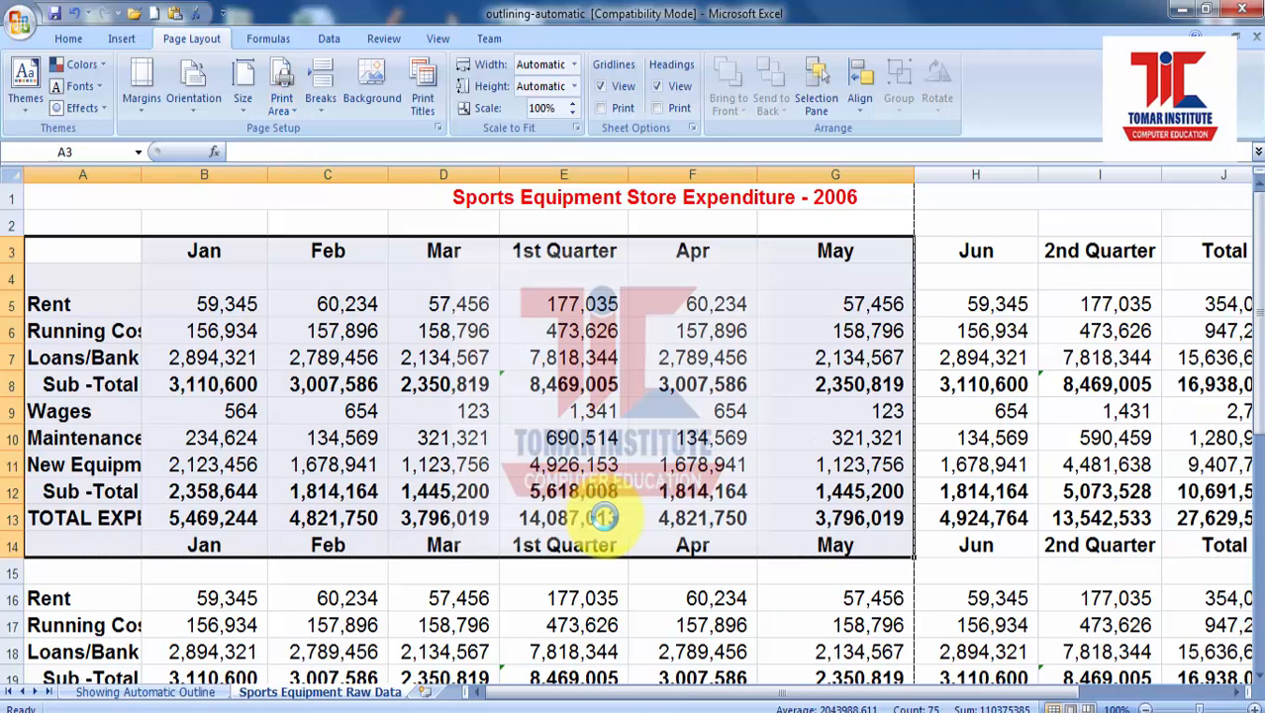
click(569, 598)
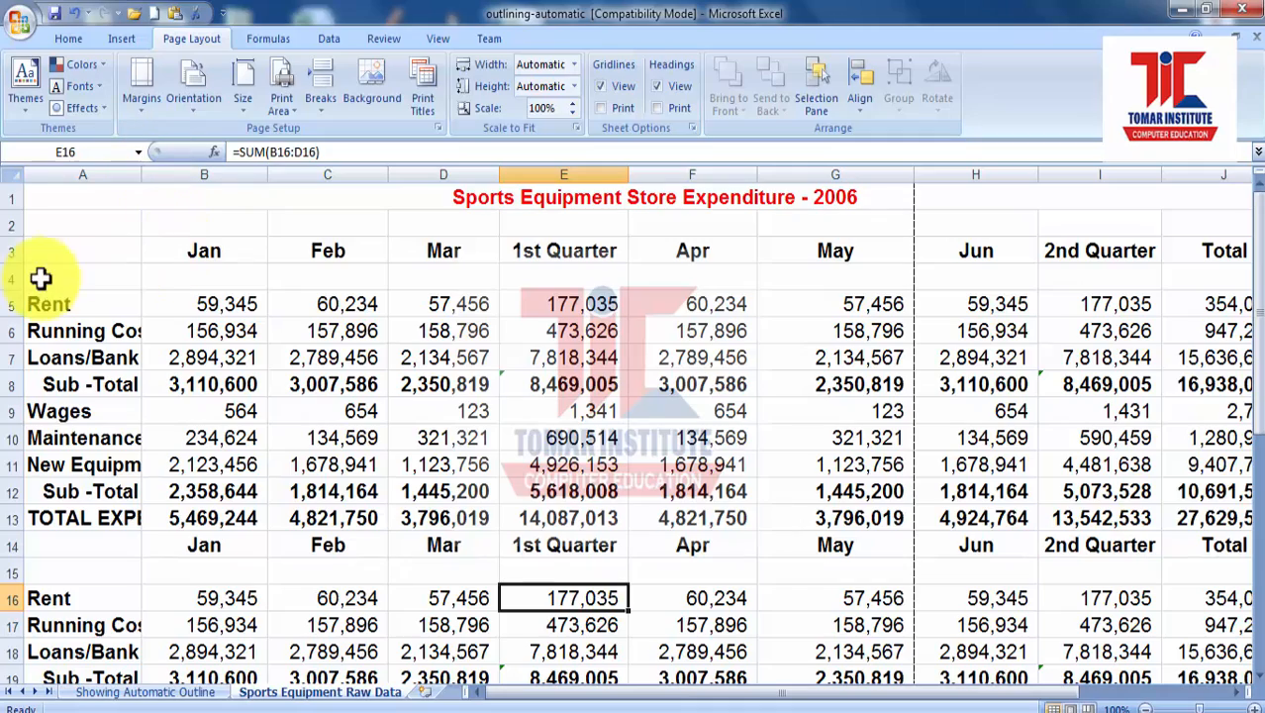
Step: Set cells A16:G19, the second block's Rent to Sub-Total rows, as the print area
scroll(125, 416, down, 3)
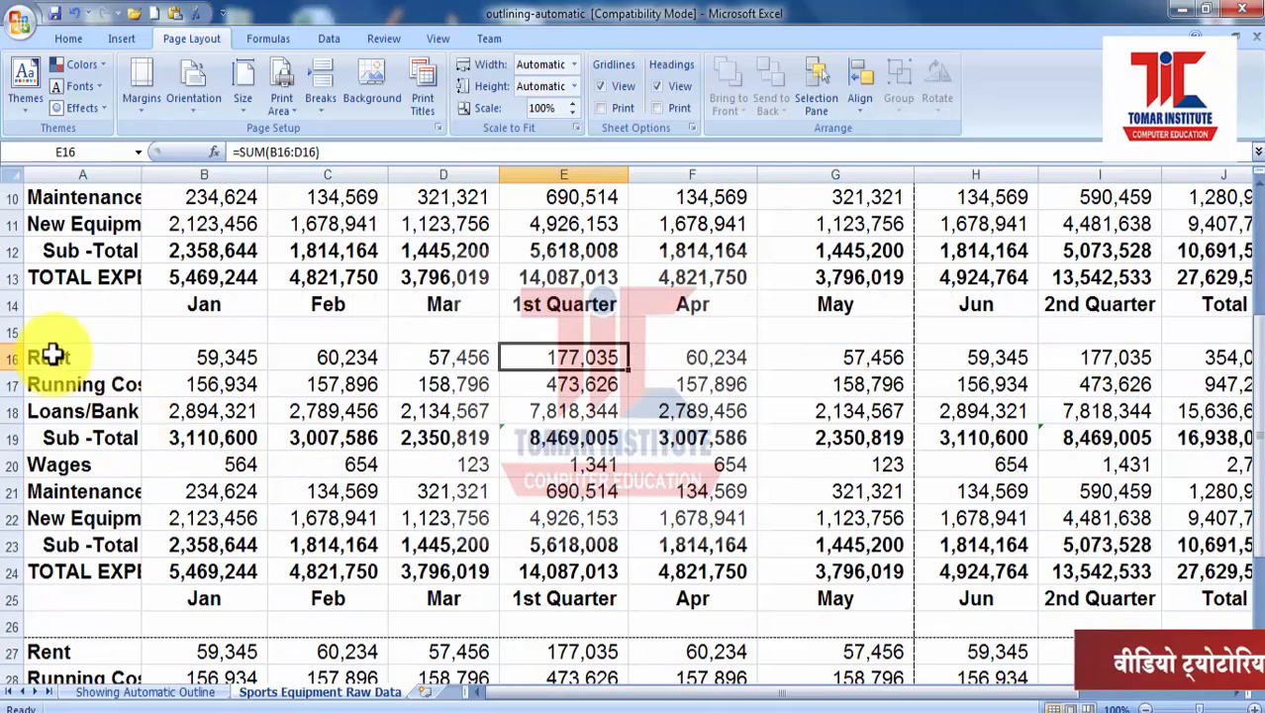
drag(49, 353, 845, 448)
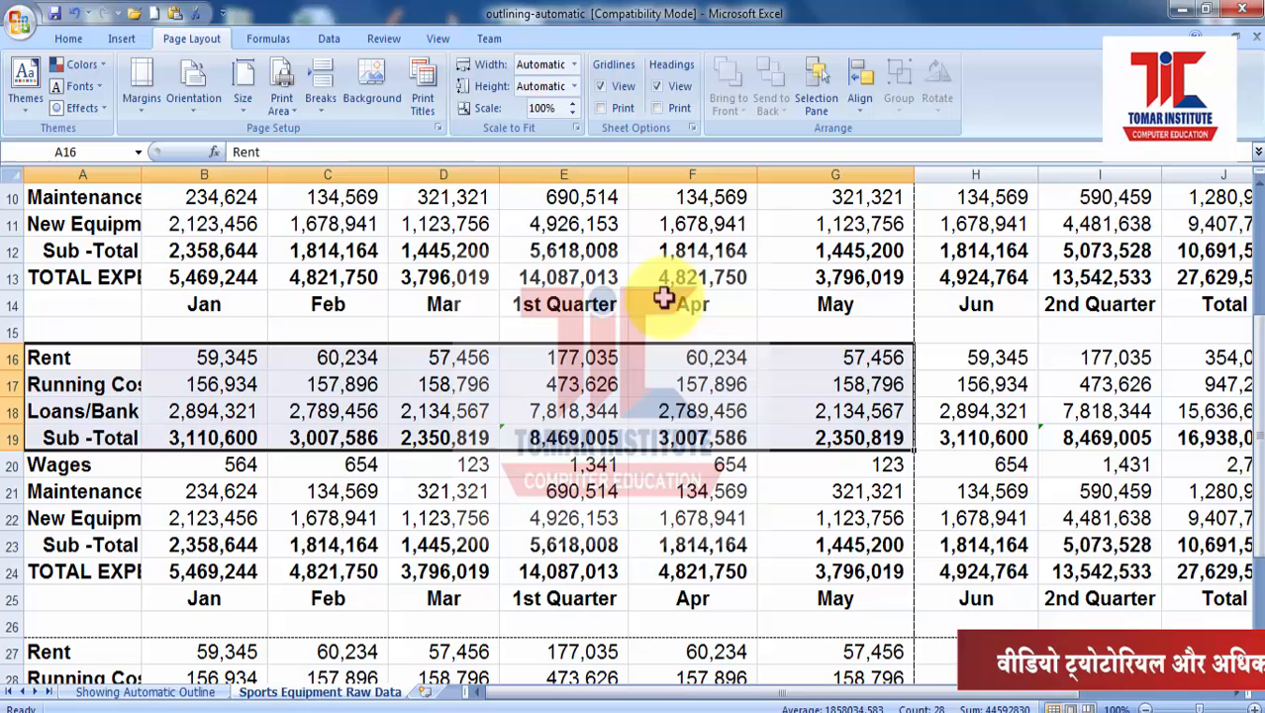
click(290, 111)
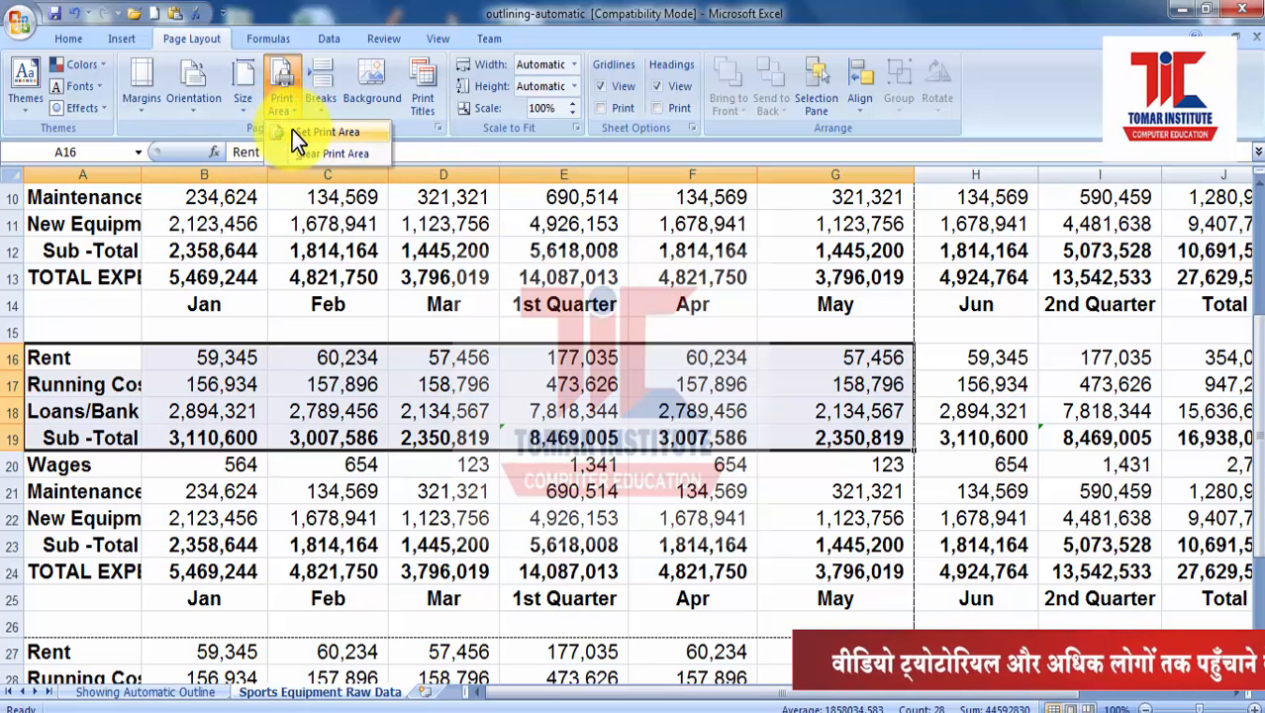
click(293, 132)
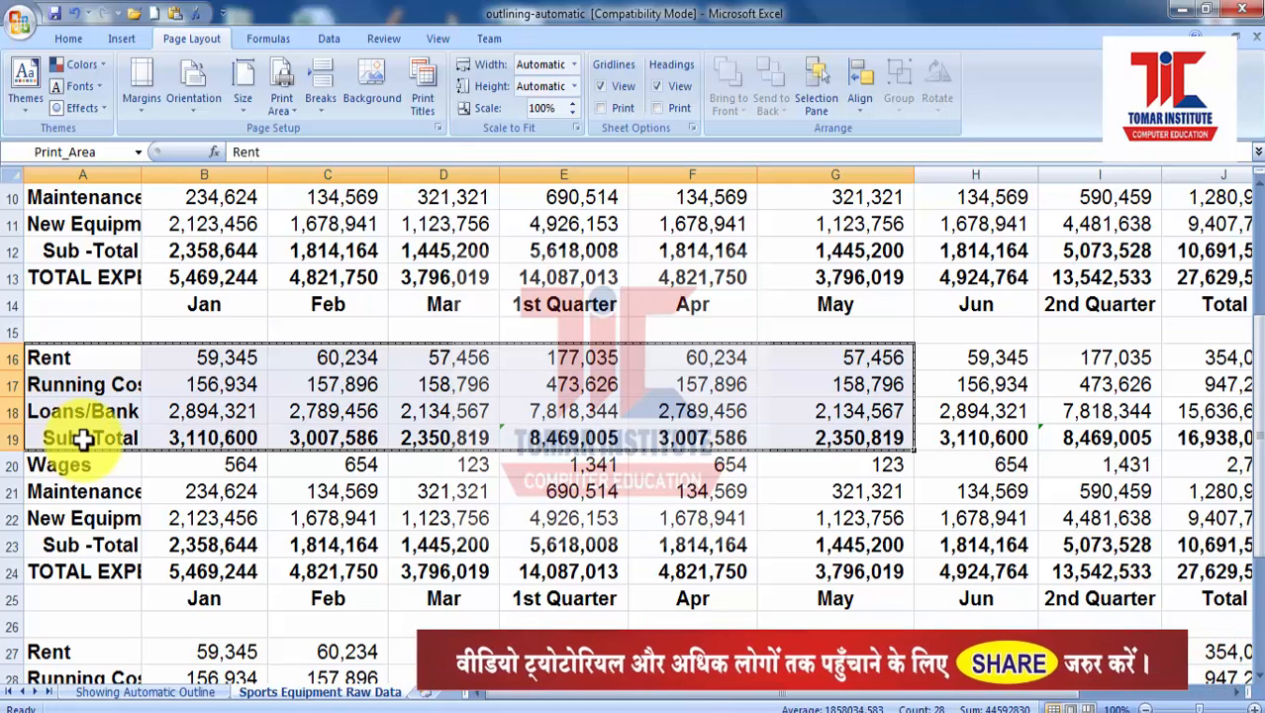
Step: Add cells A22:F24, from New Equipment to the total expenditure row, to the existing print area
scroll(57, 469, down, 1)
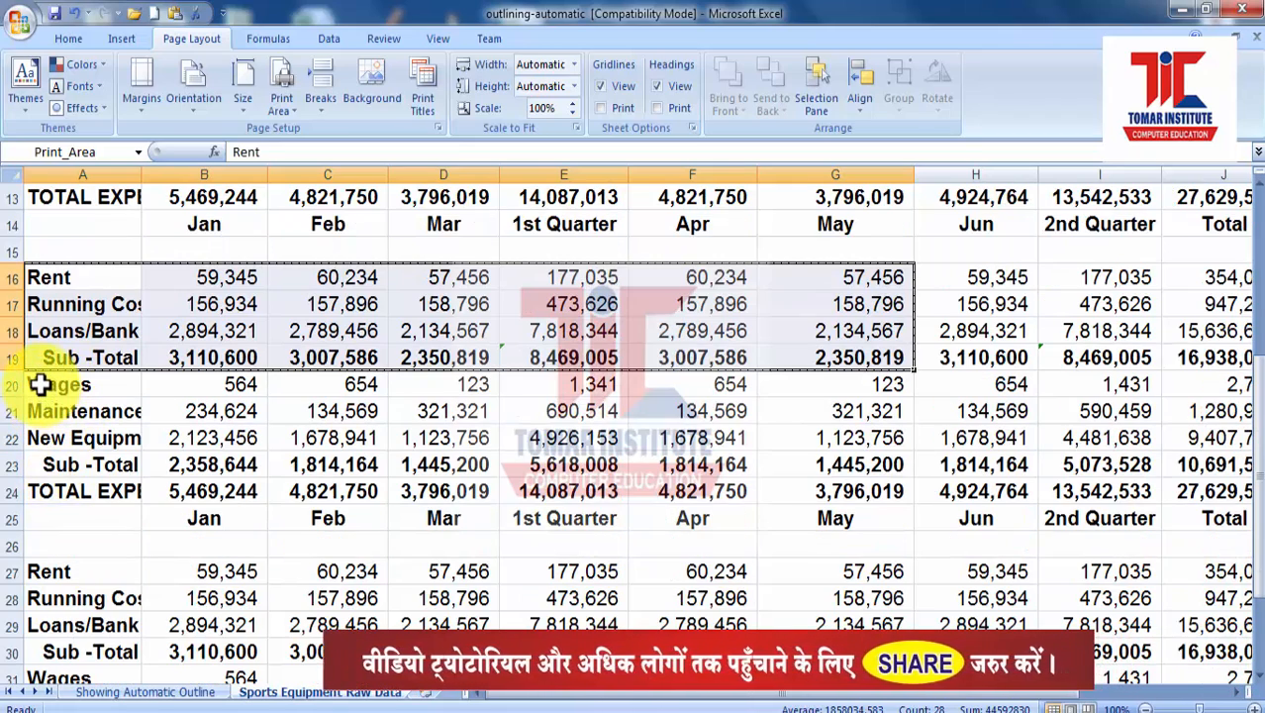
click(40, 385)
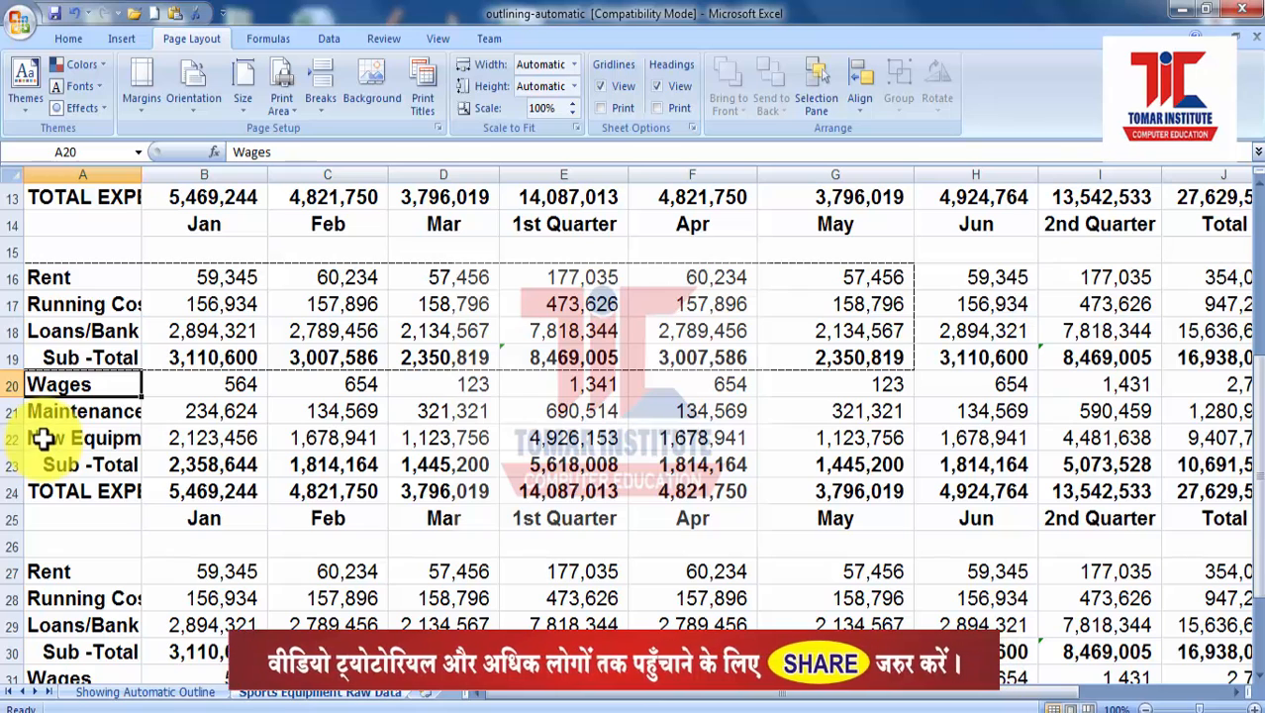
drag(41, 439, 725, 492)
click(297, 107)
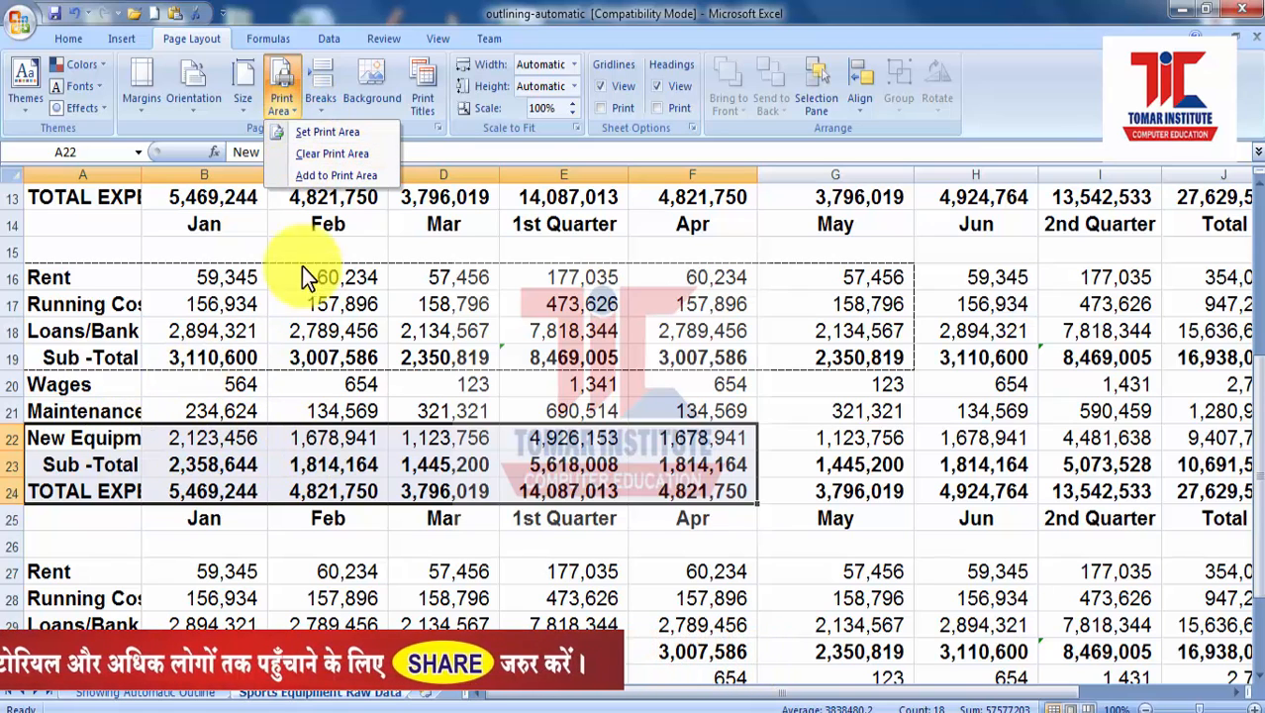
click(308, 177)
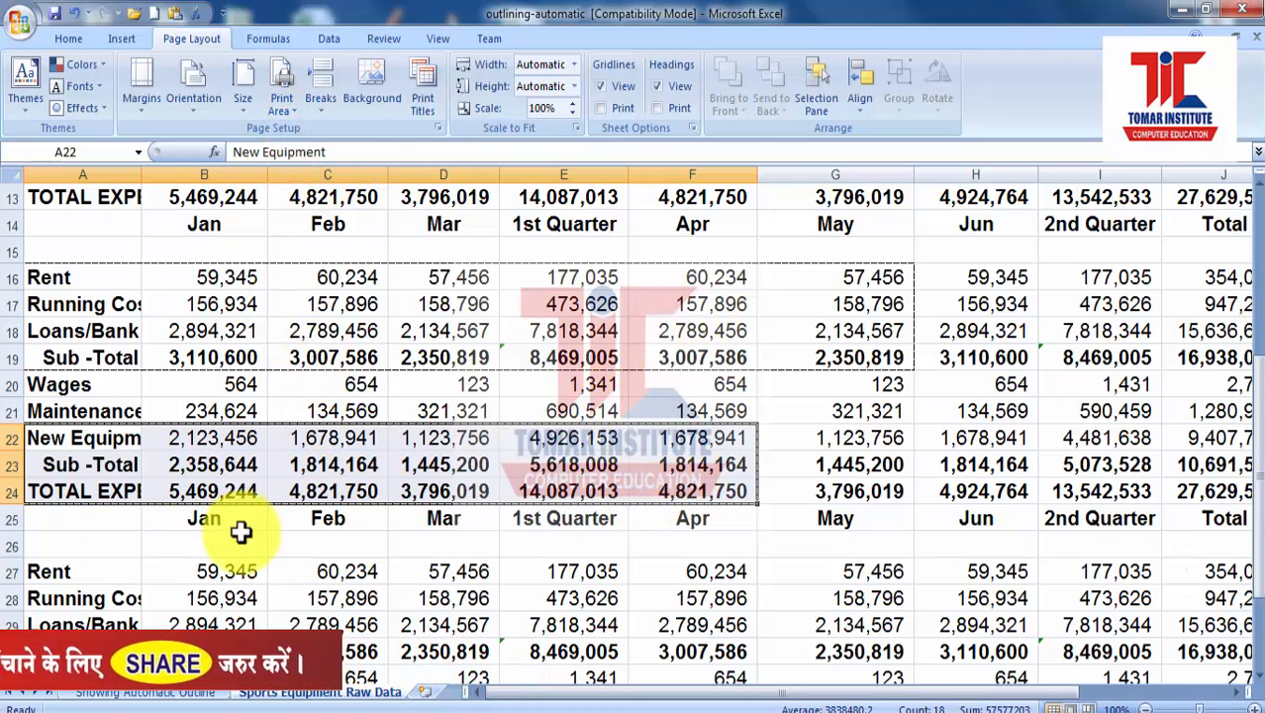
Step: Add cells A27:F30, the third block's Rent to Sub-Total rows, to the existing print area
drag(78, 571, 693, 653)
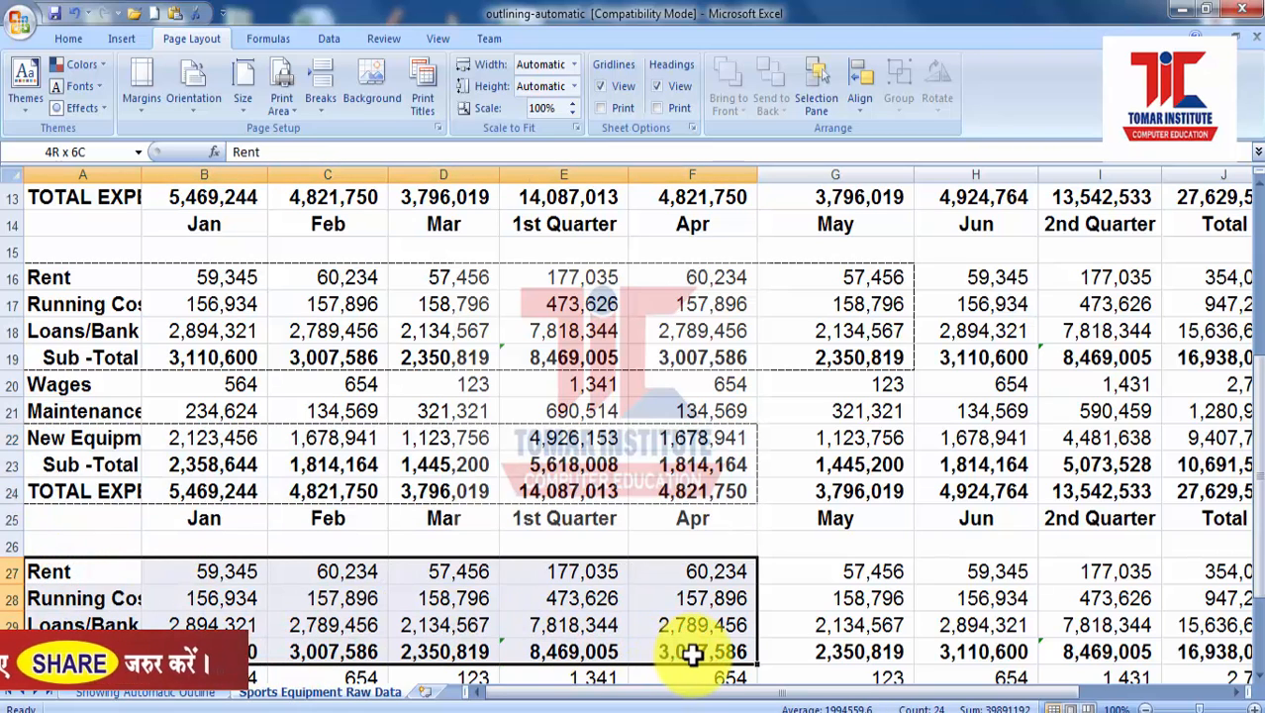
click(297, 112)
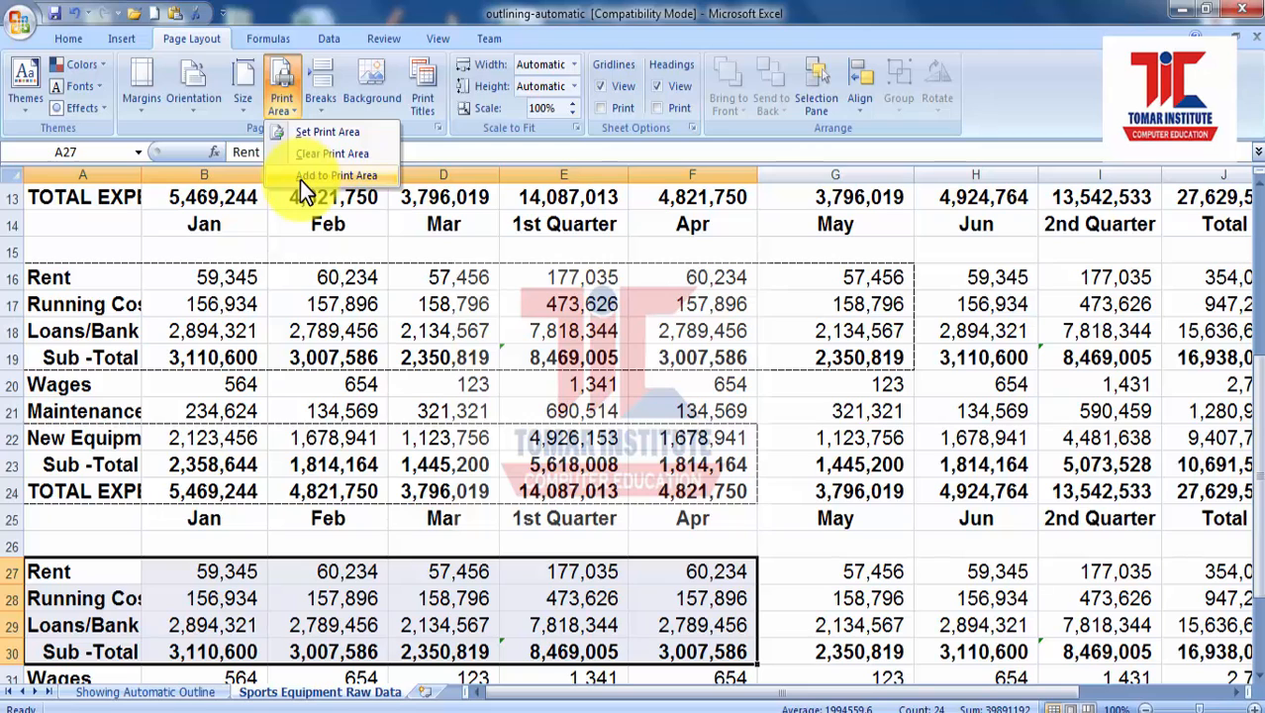
click(300, 180)
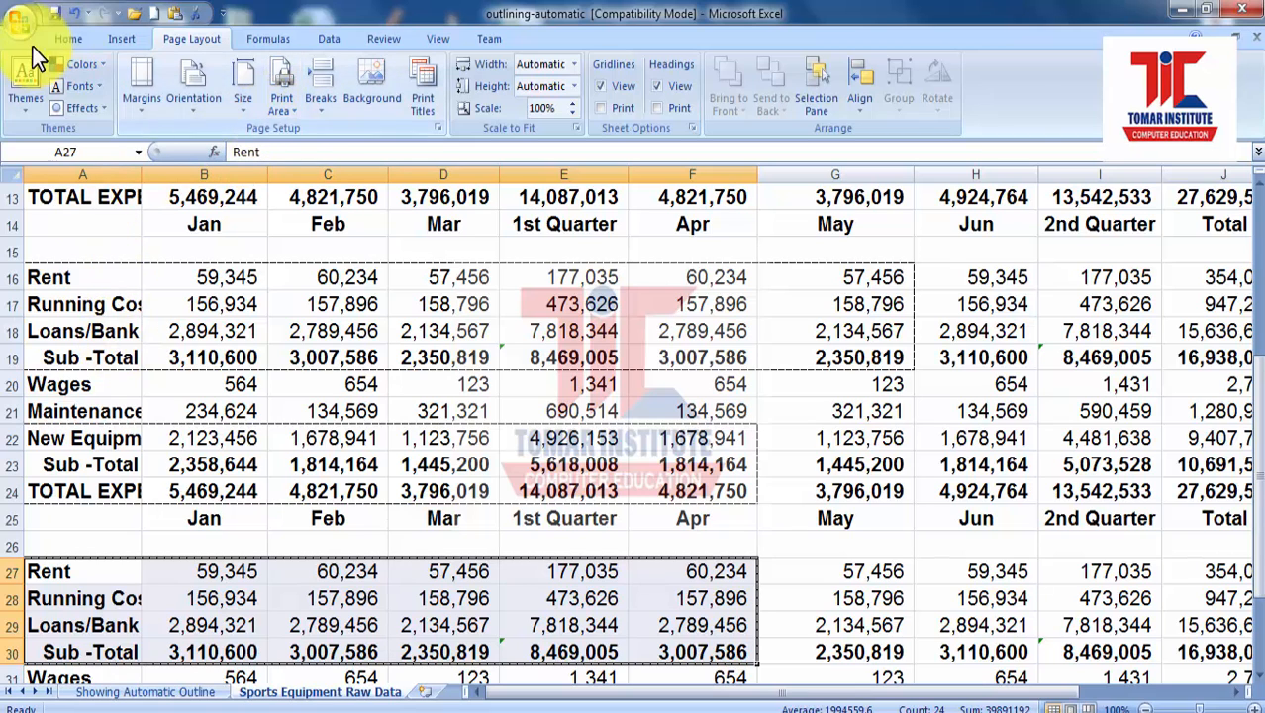
Step: Check the pages of the combined print areas in Print Preview and return to the worksheet
click(24, 30)
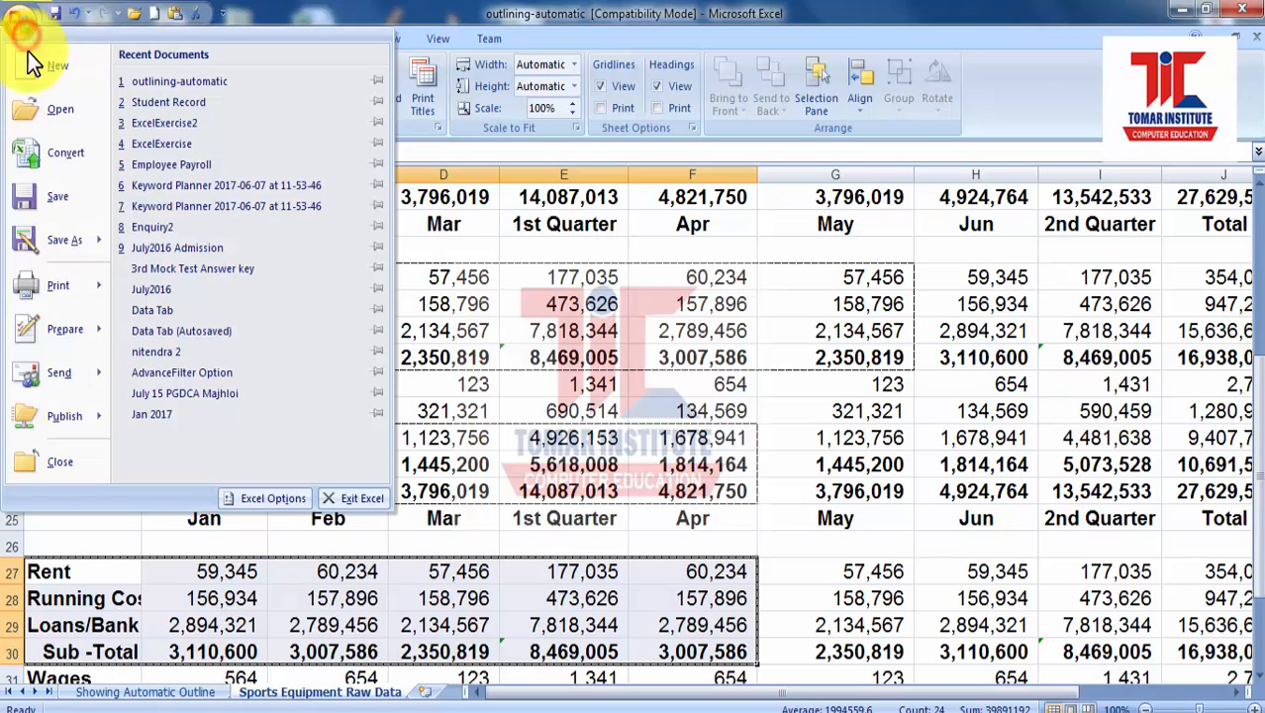
click(99, 286)
click(175, 205)
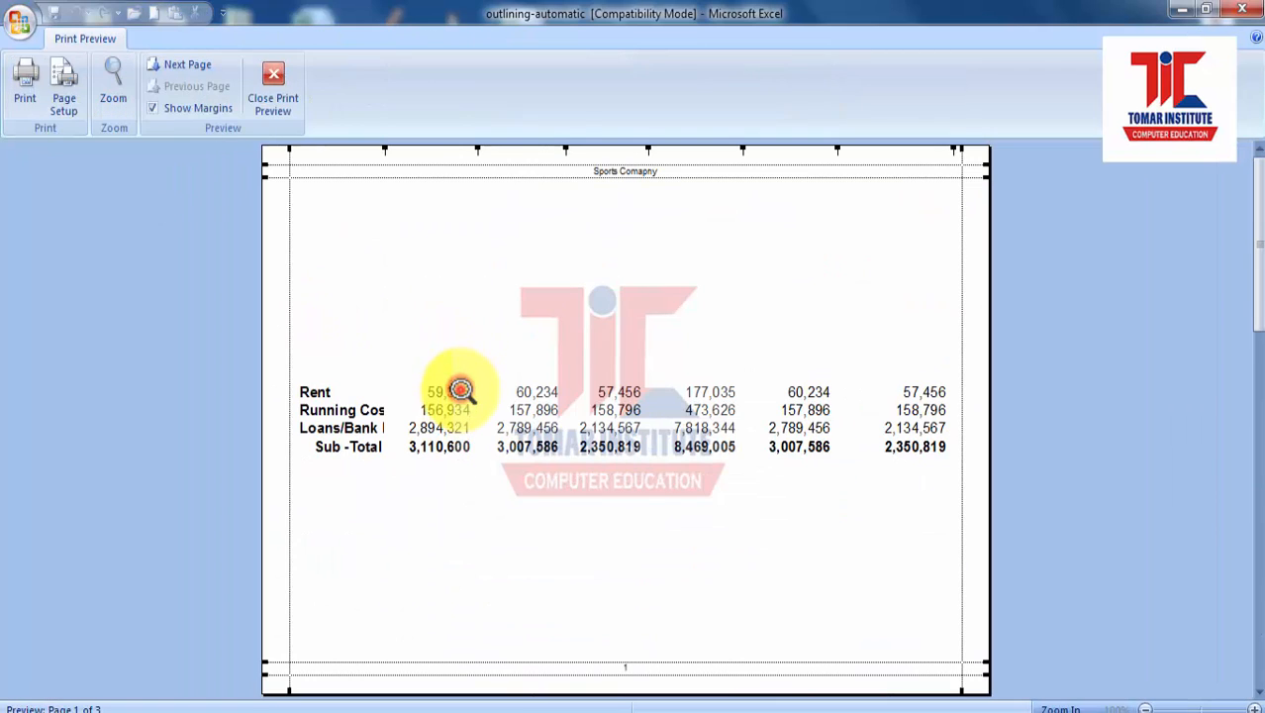
click(195, 63)
click(195, 62)
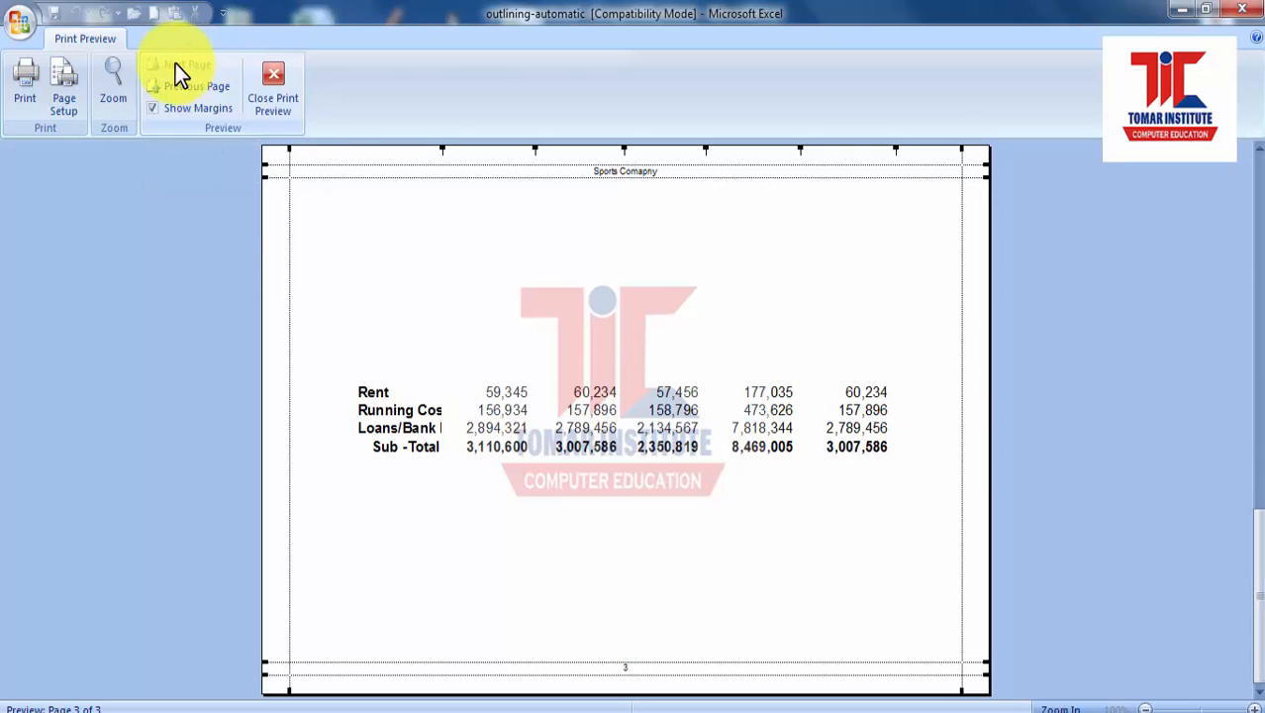
click(180, 93)
click(179, 93)
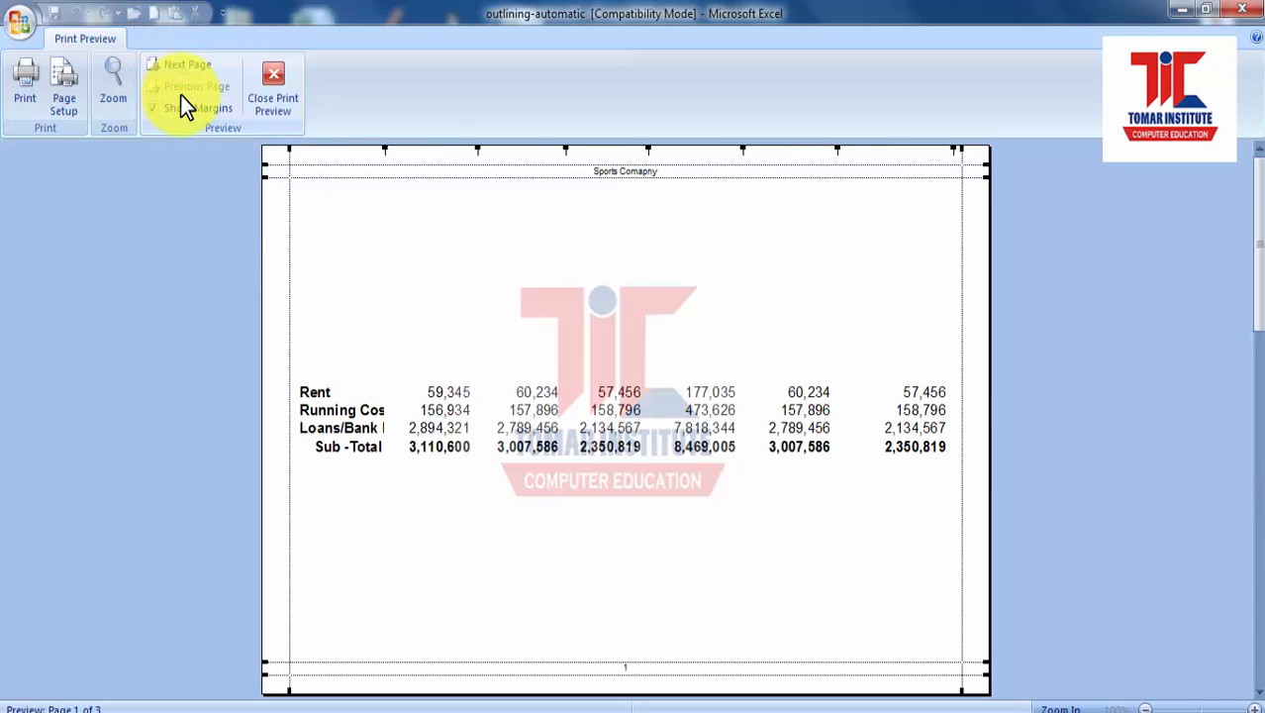
click(183, 65)
click(282, 107)
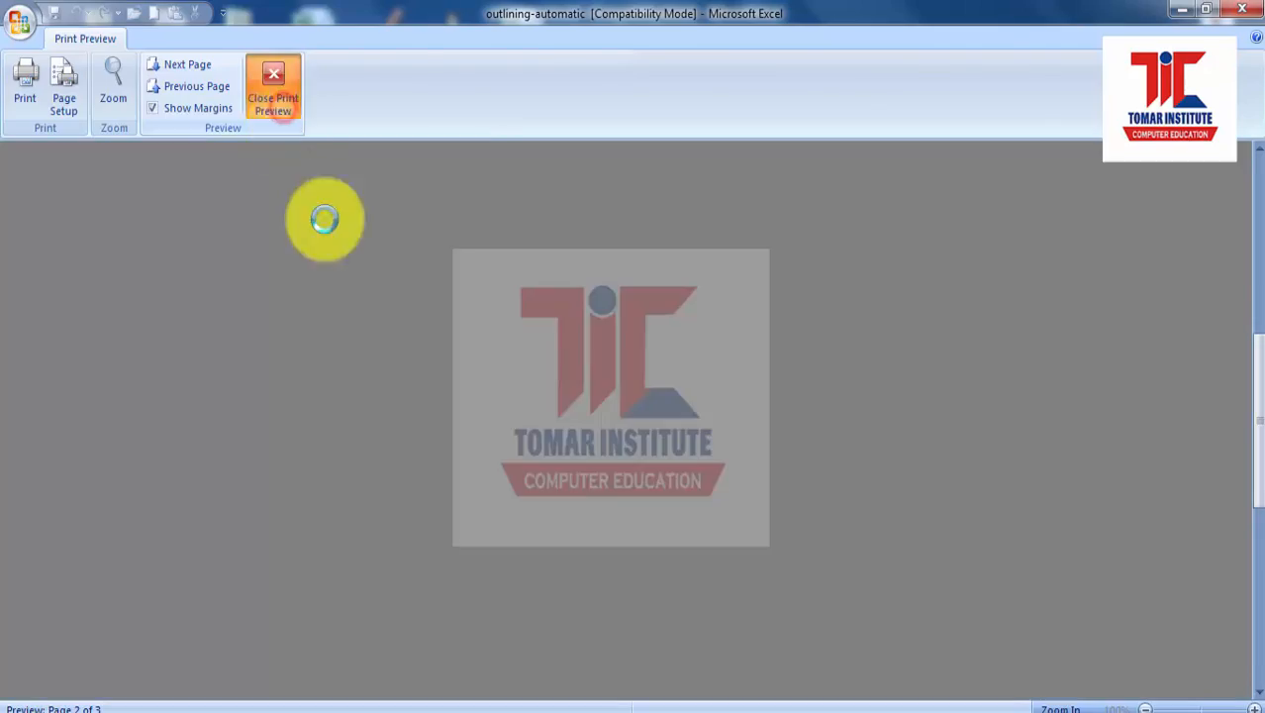
scroll(338, 406, down, 2)
scroll(342, 415, up, 2)
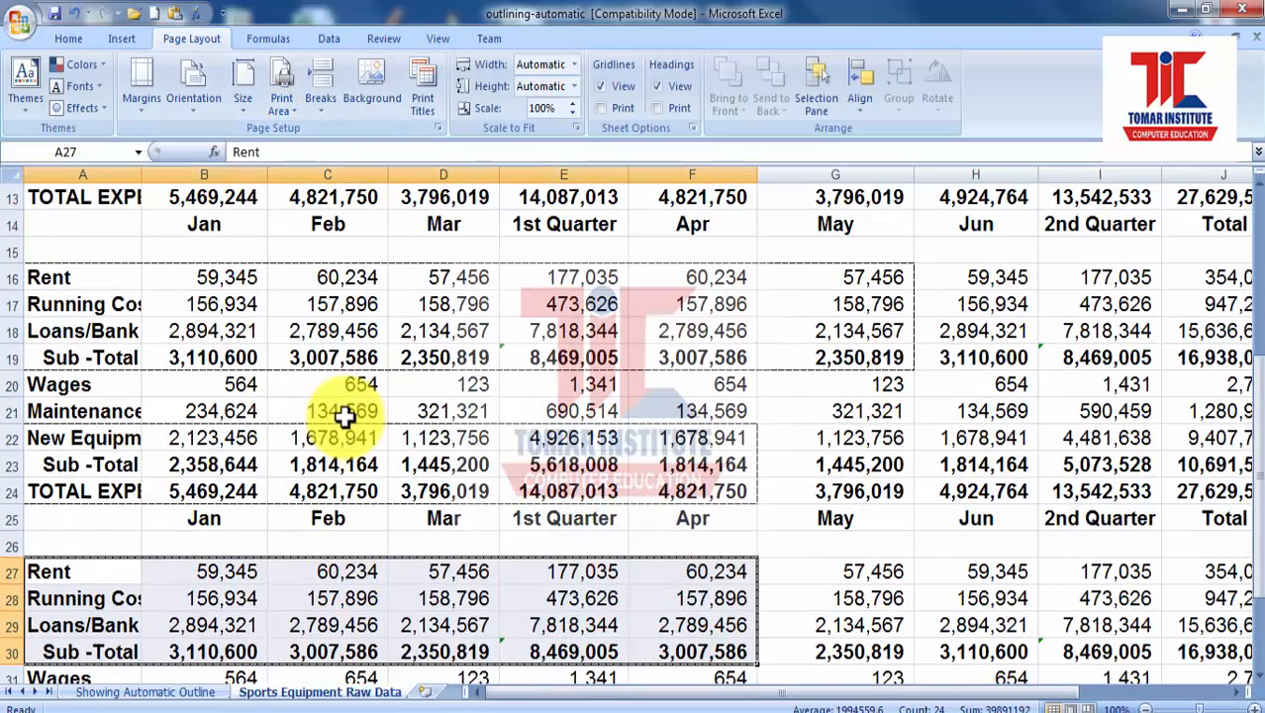
Step: Clear all the print areas set on the Sports Equipment Raw Data sheet
click(129, 279)
click(197, 466)
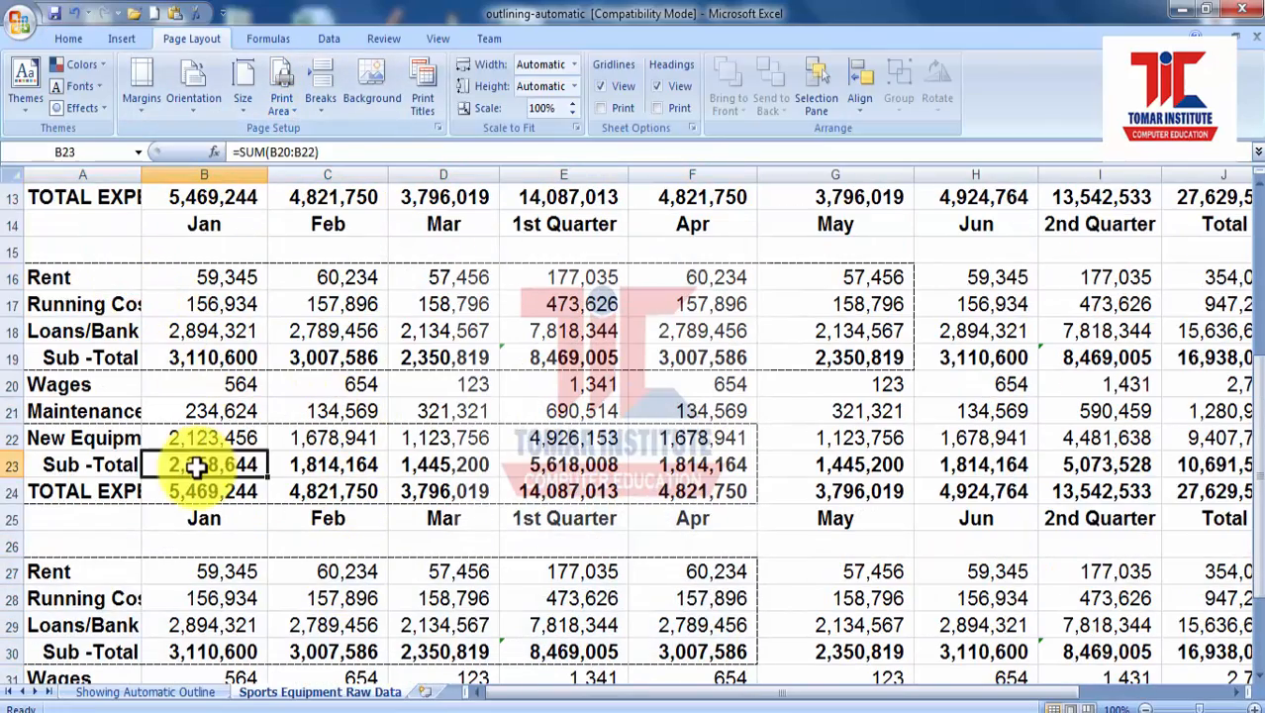
click(198, 594)
click(296, 113)
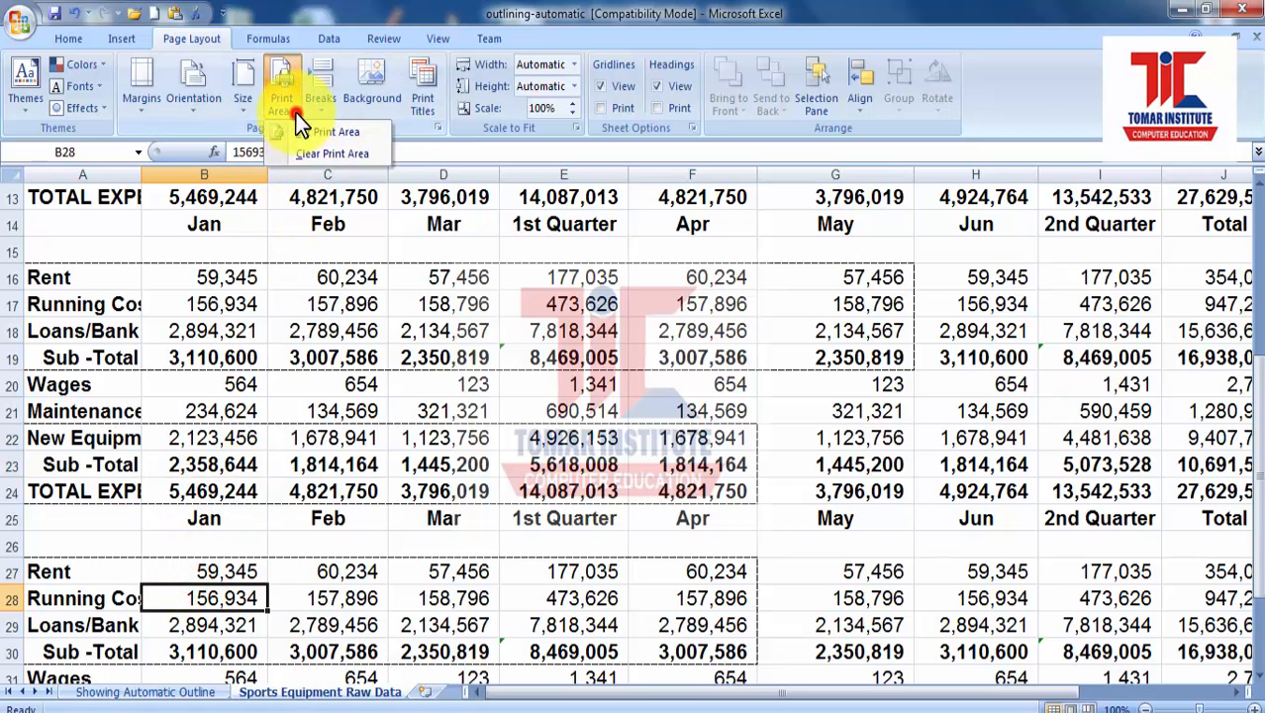
click(295, 155)
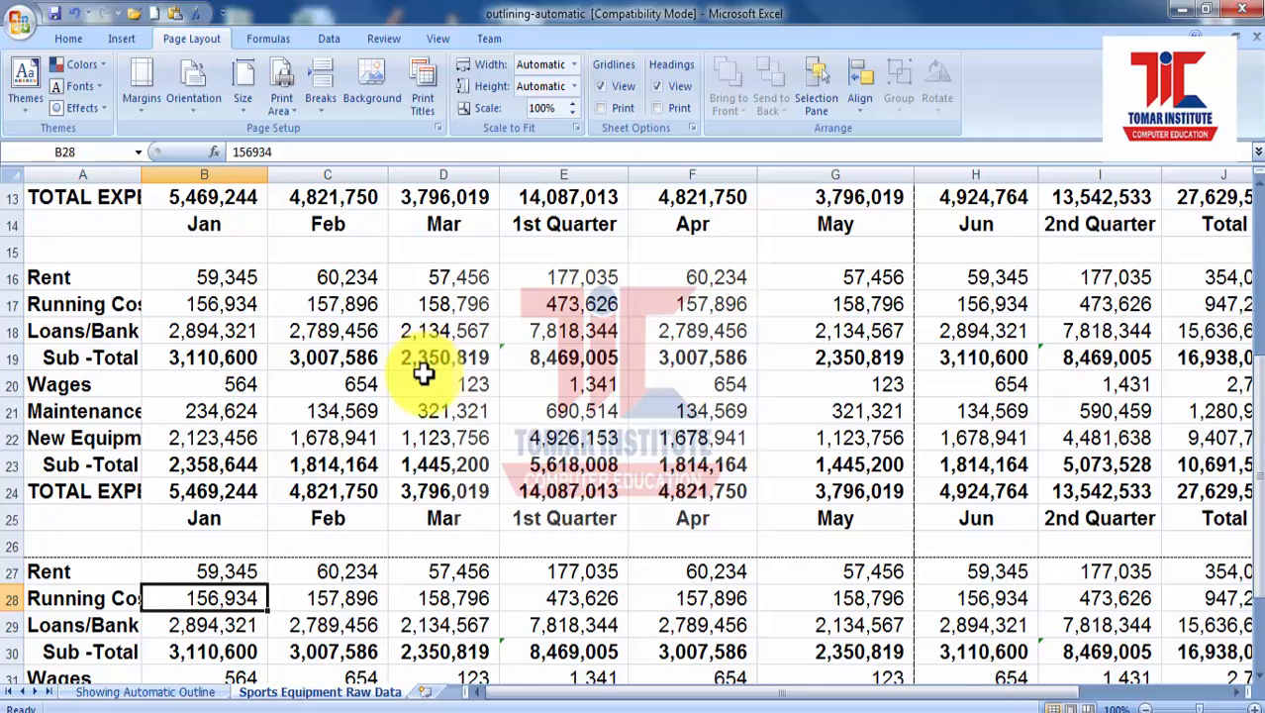
scroll(423, 372, down, 1)
scroll(423, 372, up, 2)
scroll(422, 373, down, 3)
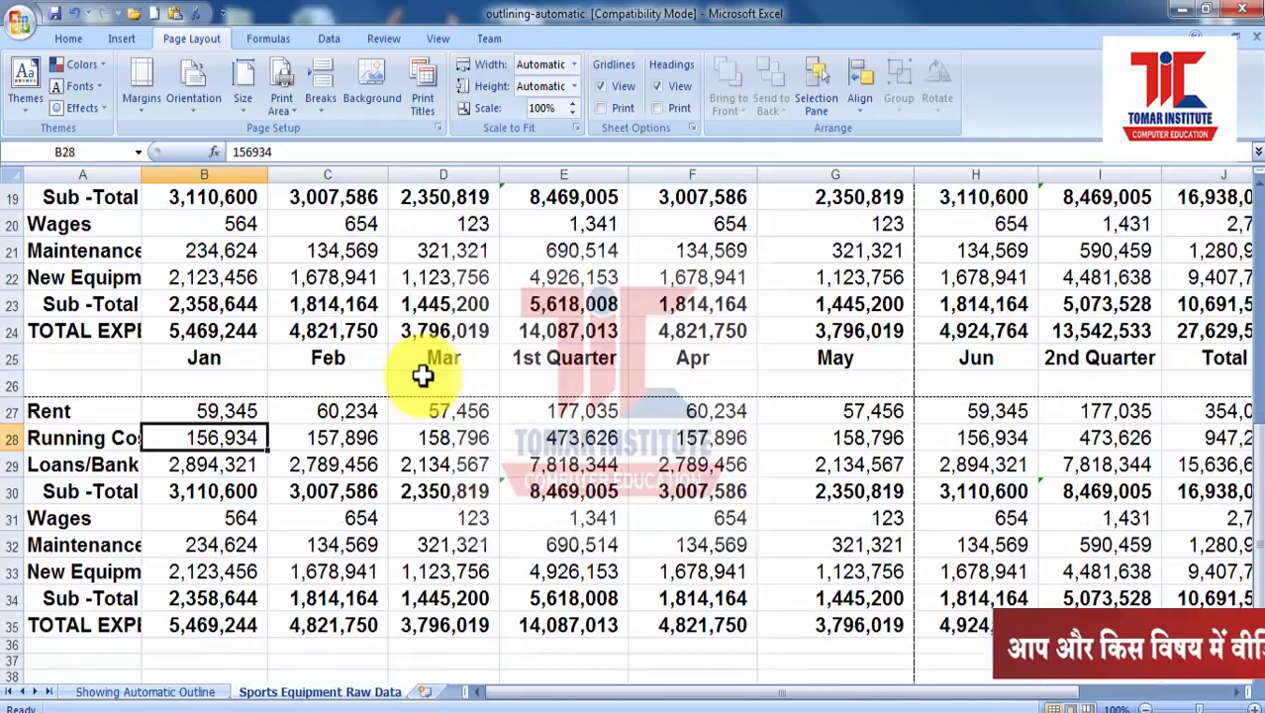
scroll(419, 368, up, 6)
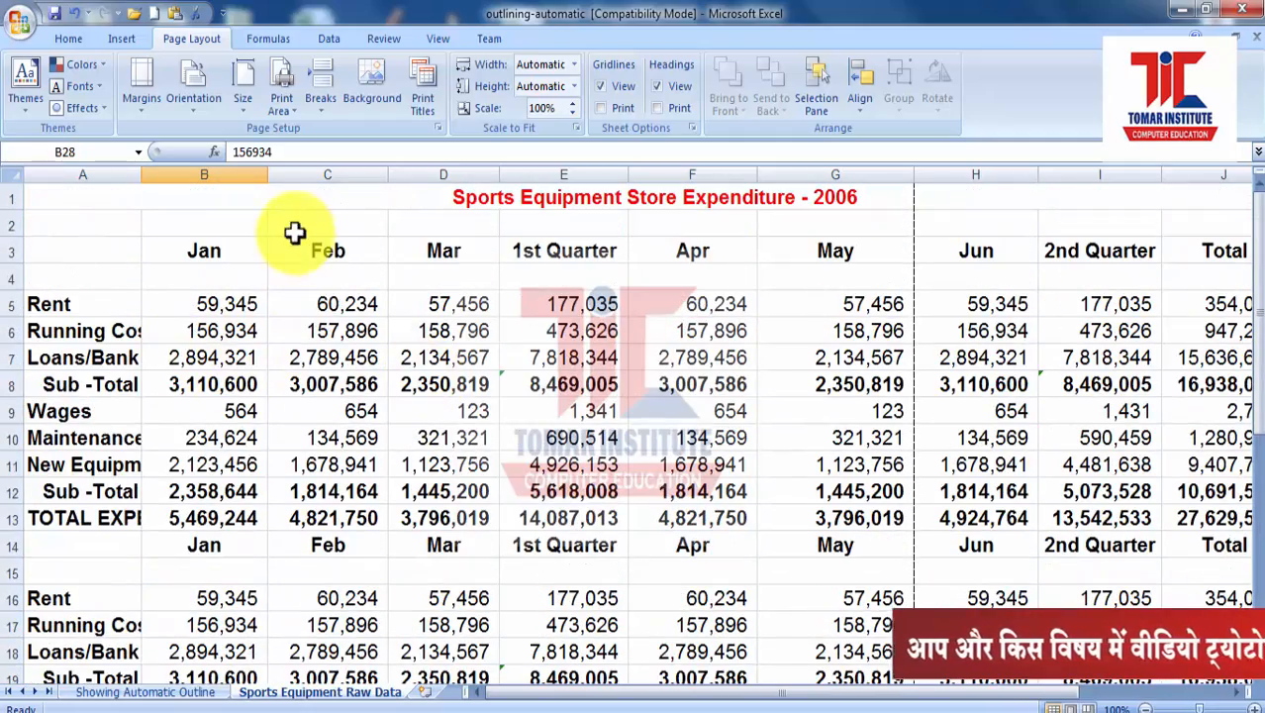
click(293, 116)
click(206, 548)
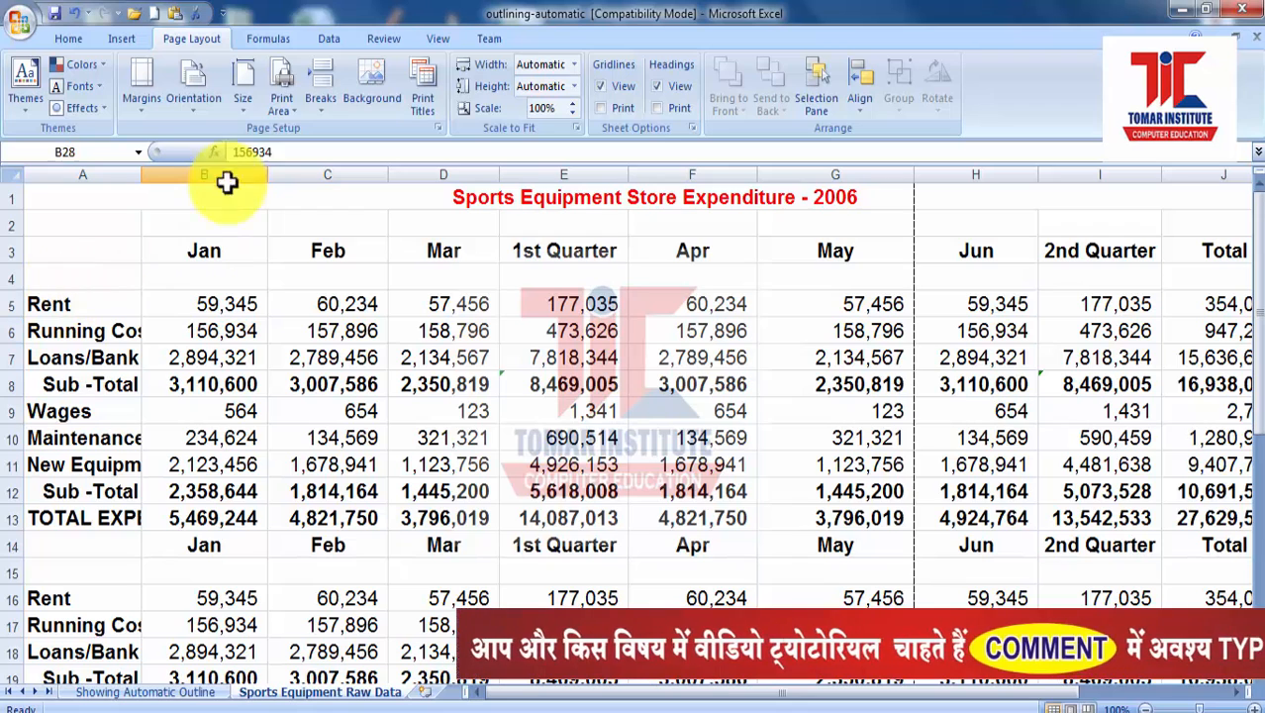
click(287, 109)
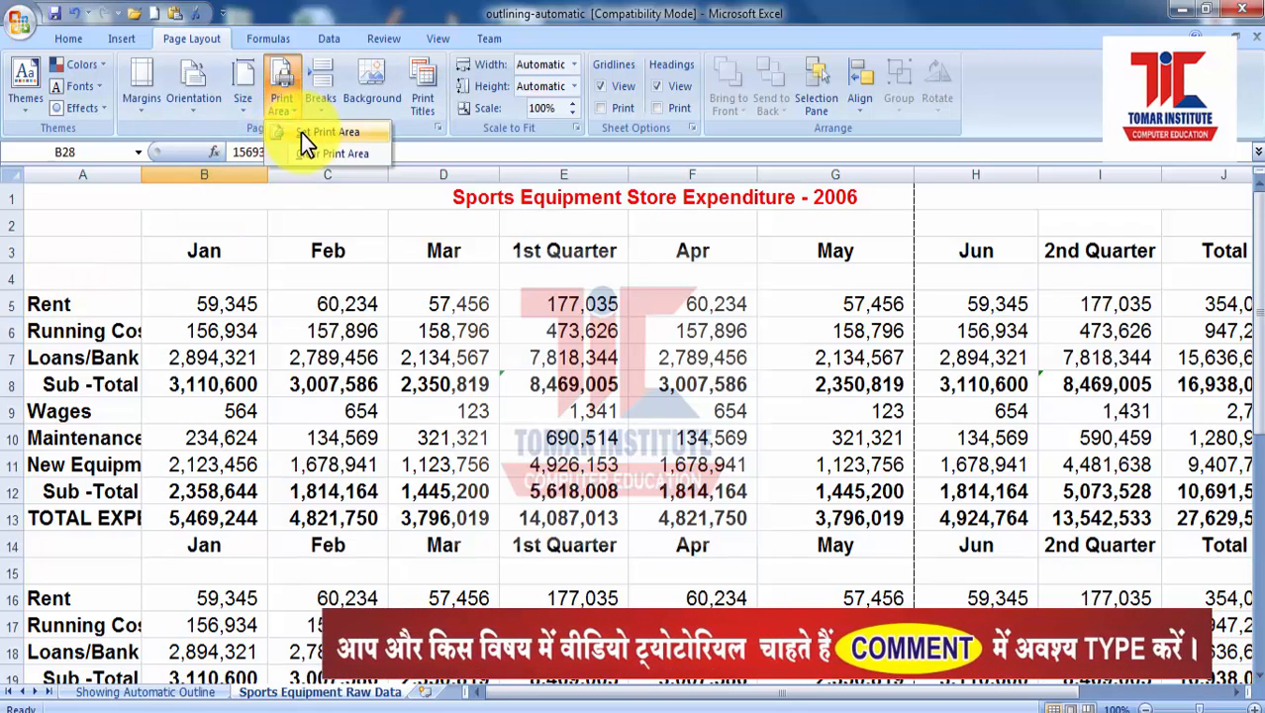
click(356, 403)
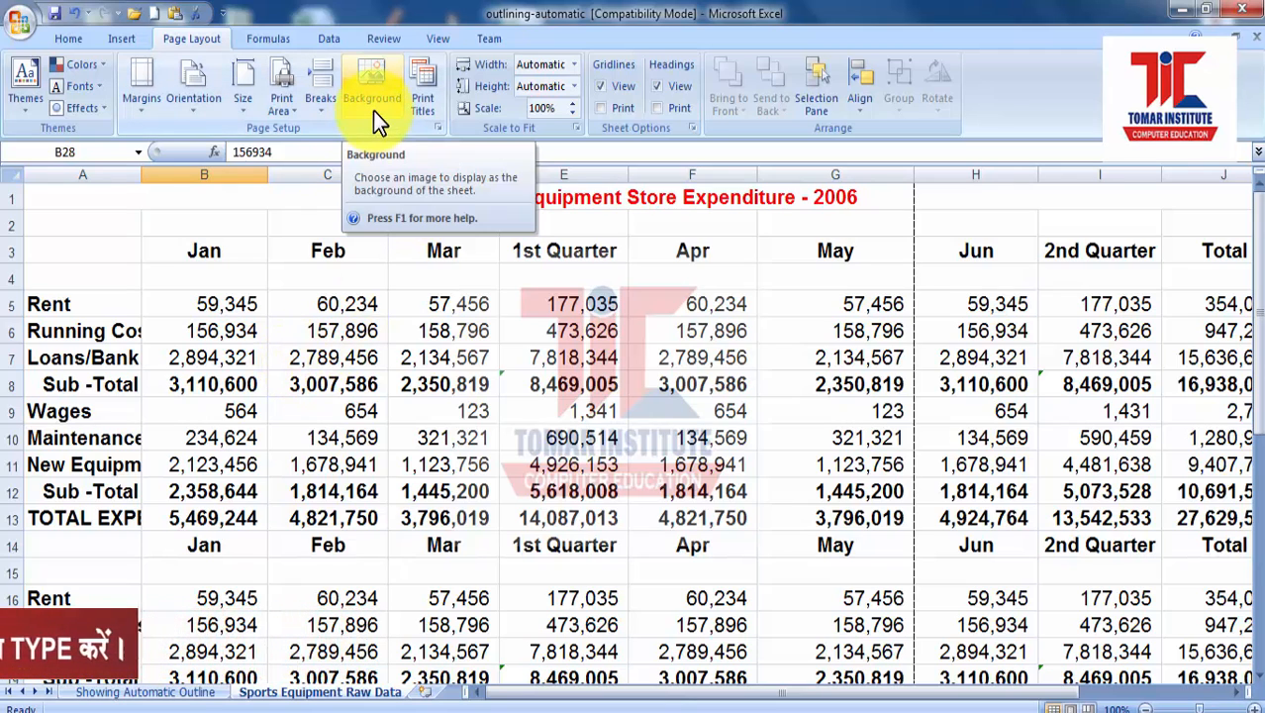
click(93, 246)
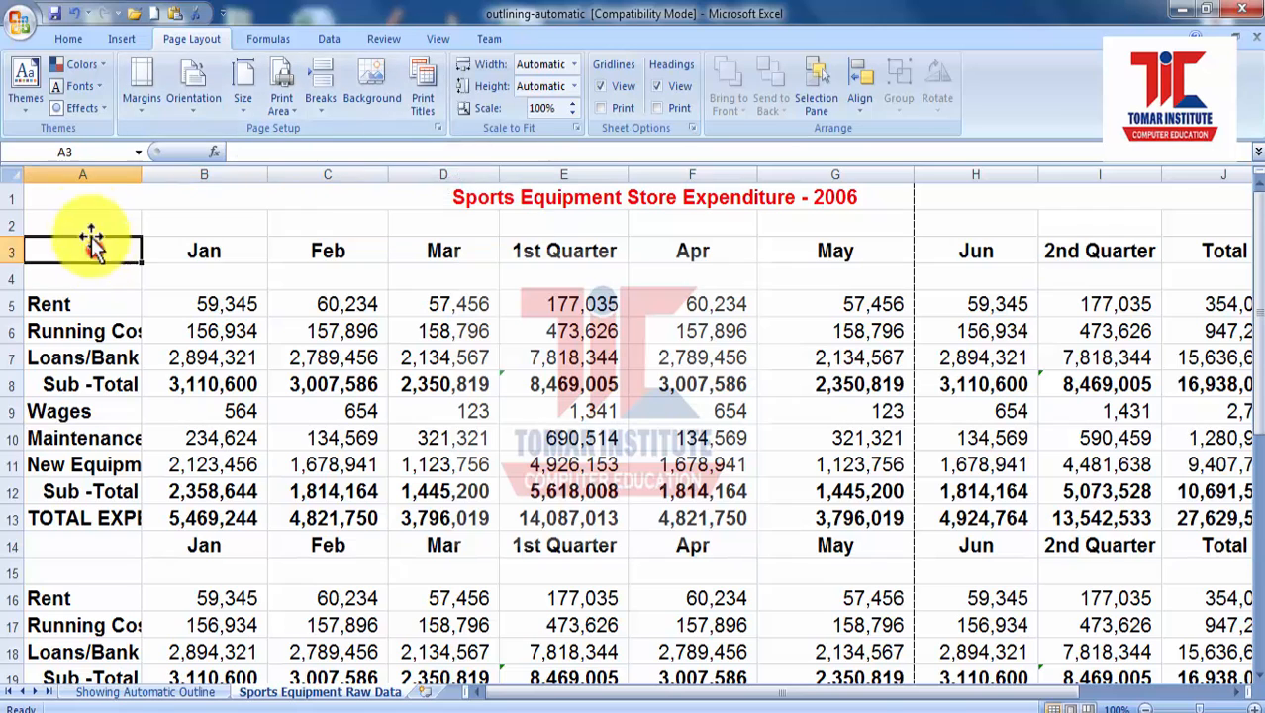
drag(73, 198, 339, 338)
click(157, 407)
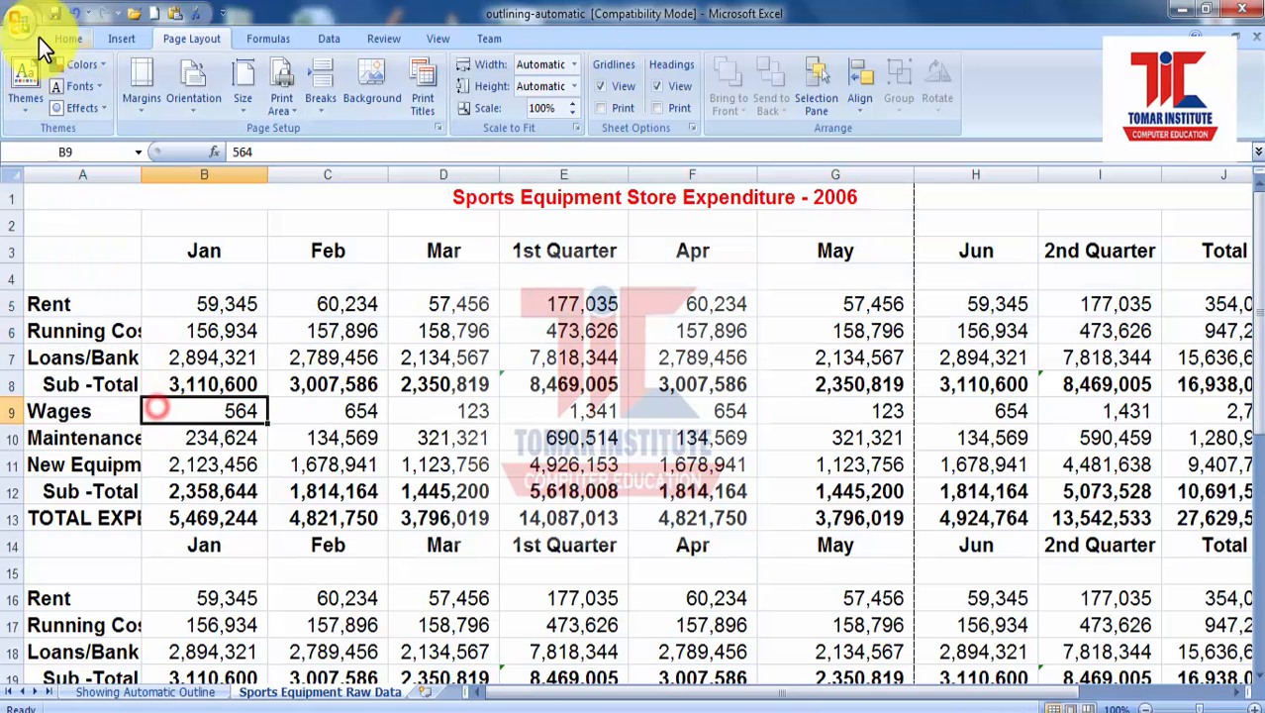
Step: Check the whole sheet's printed pages in Print Preview and return to the worksheet
click(22, 20)
mouse_move(119, 258)
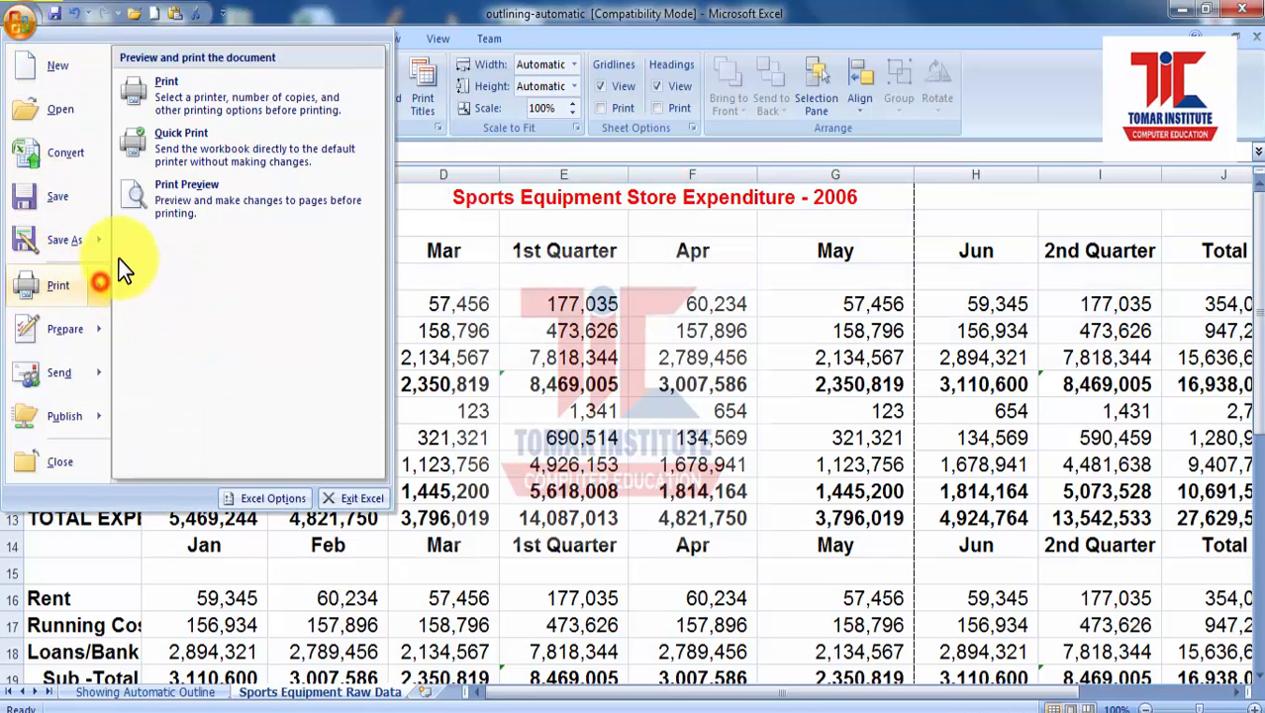
click(193, 193)
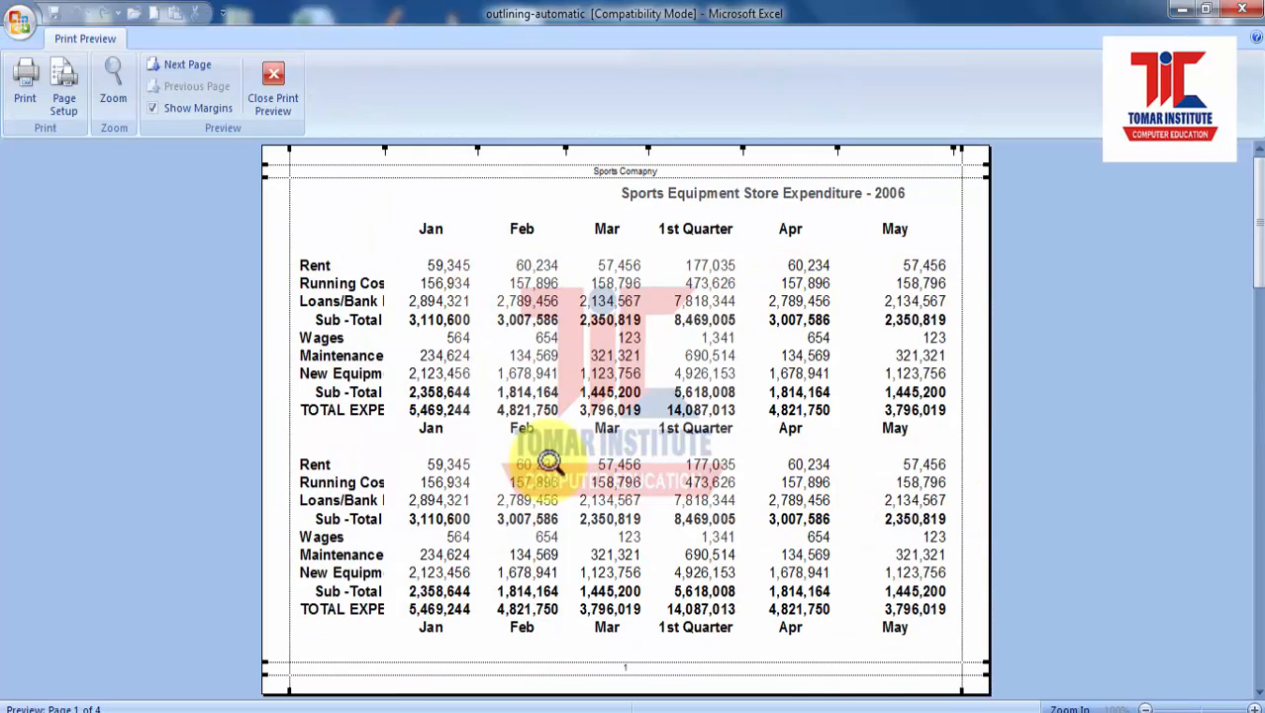
scroll(550, 462, down, 1)
scroll(550, 463, up, 1)
click(288, 110)
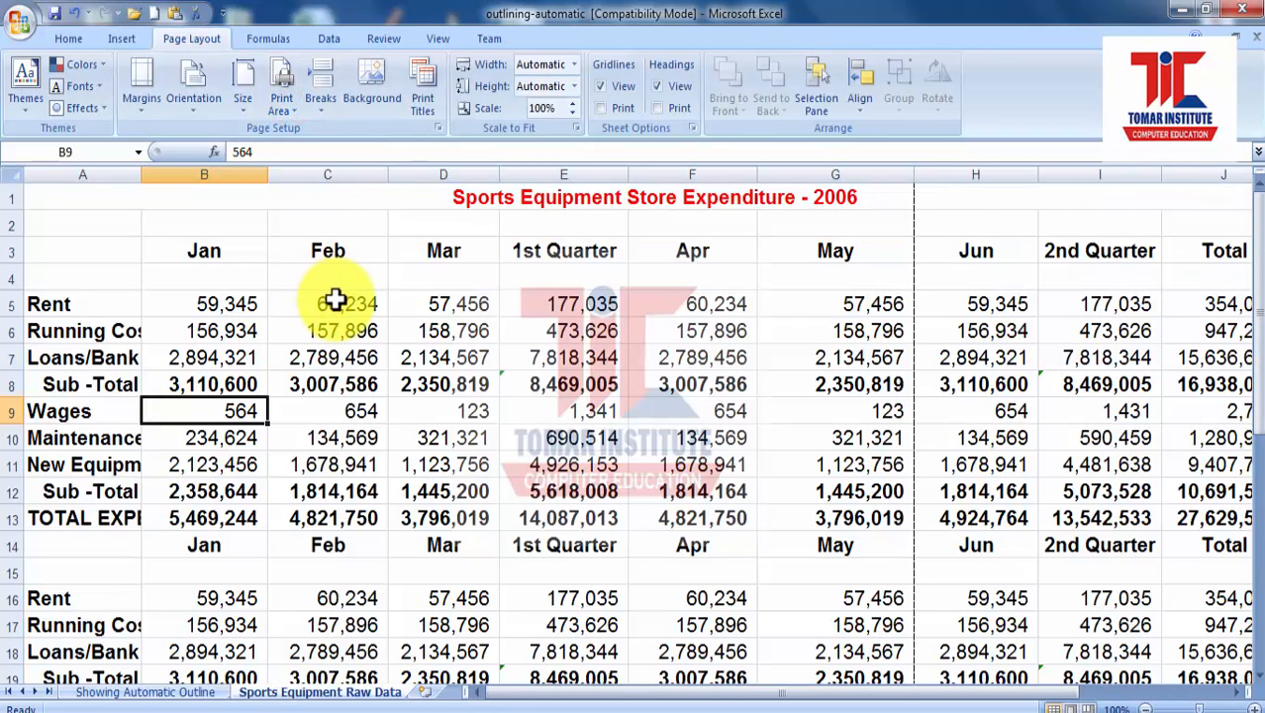
Step: Insert the o-ARTIFICIAL-INTELLIGENCE-facebook picture from the Desktop as the sheet background
click(370, 105)
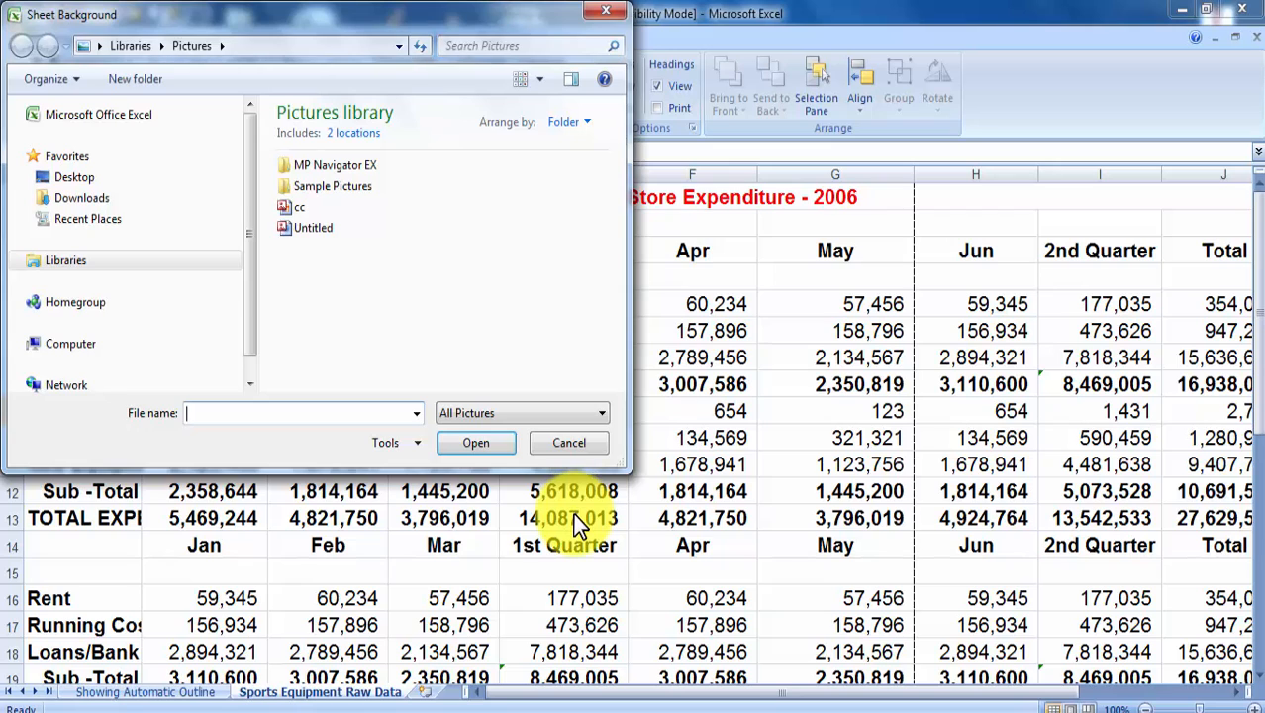
drag(158, 21, 306, 62)
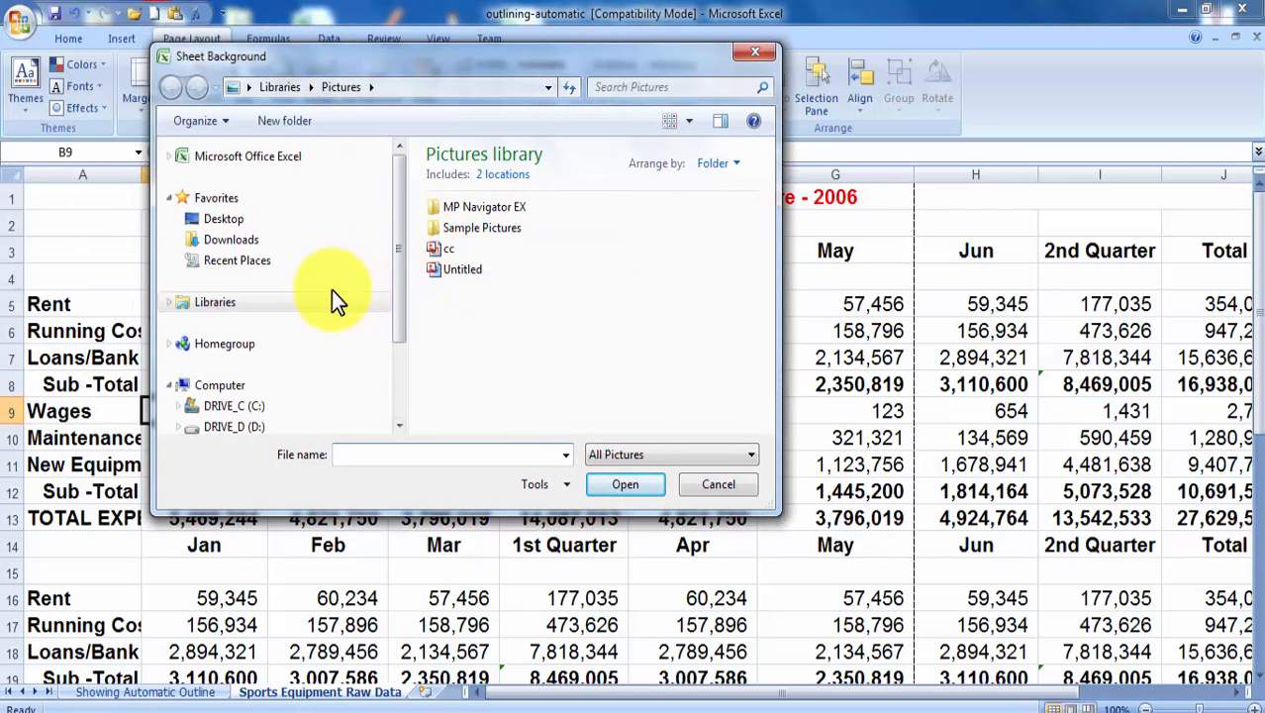
click(249, 88)
click(261, 111)
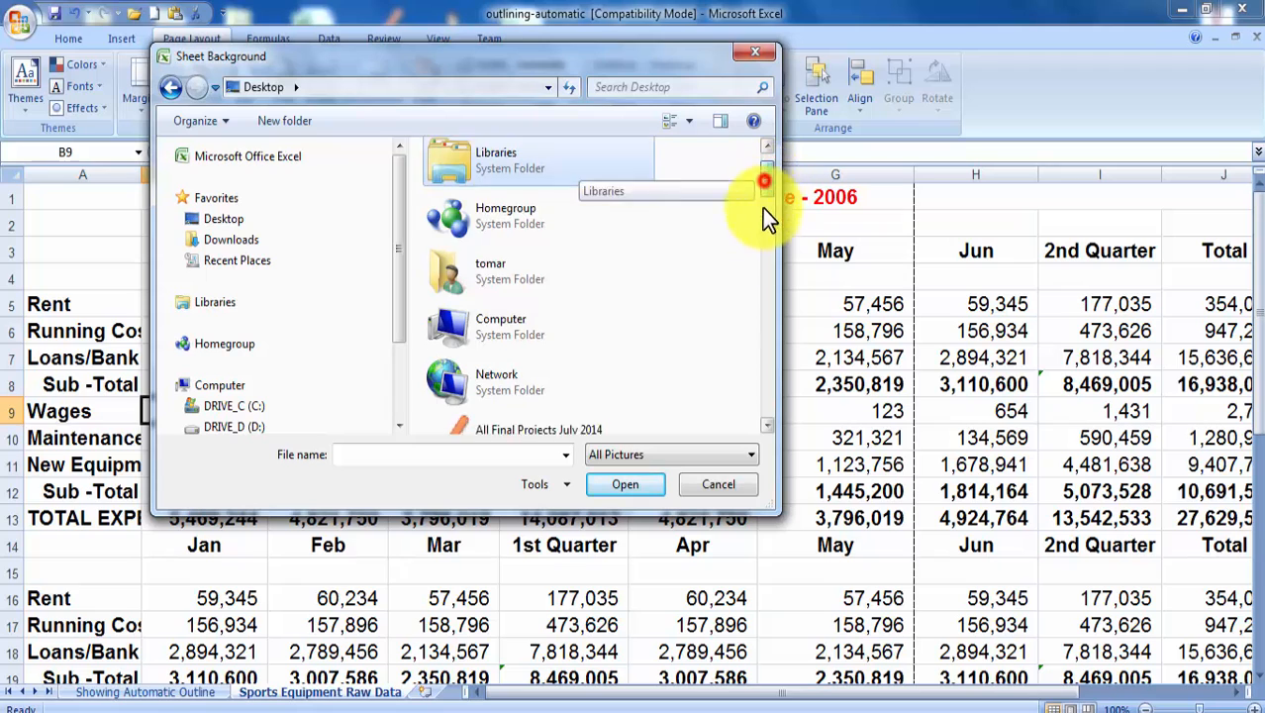
drag(763, 208, 780, 395)
click(574, 265)
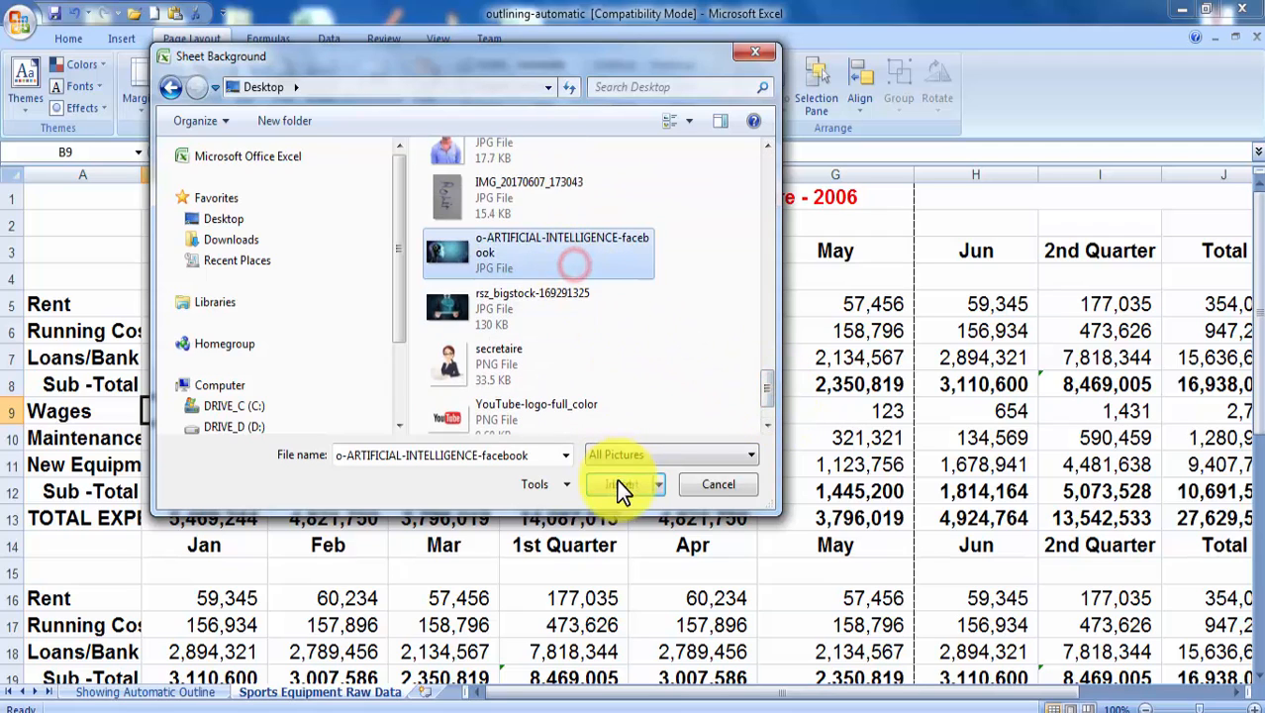
click(617, 487)
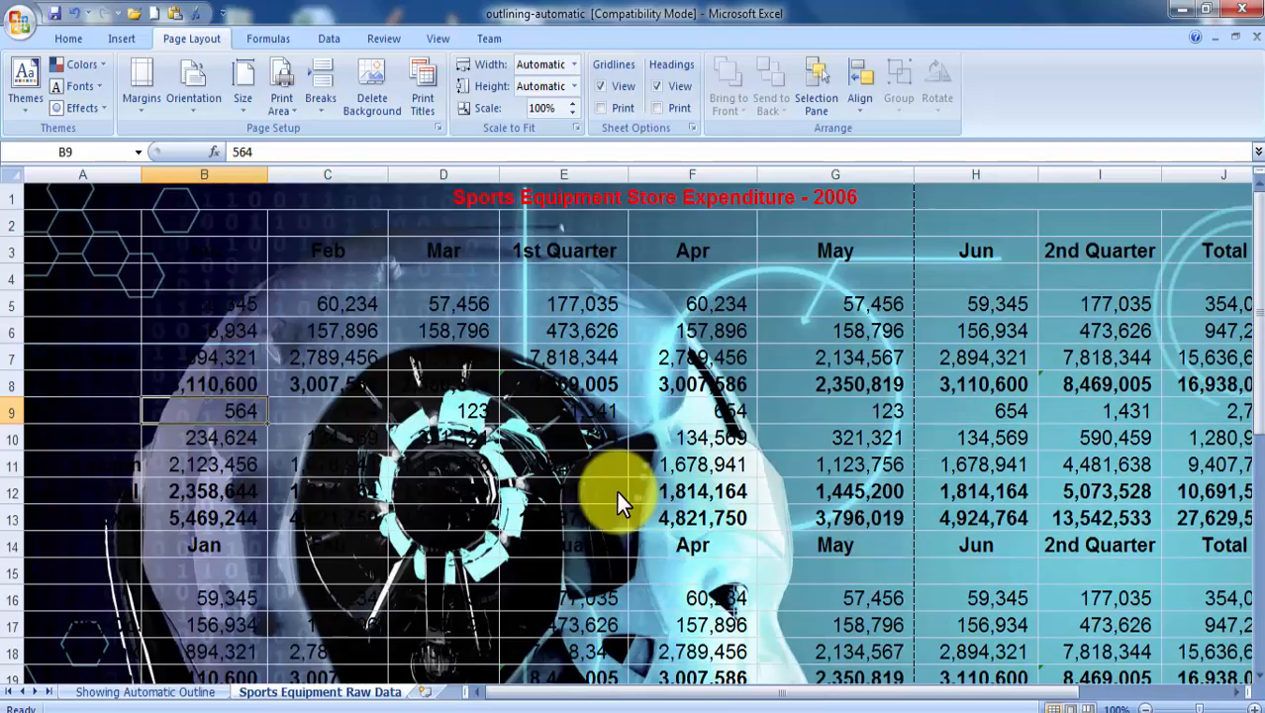
Step: Look over the sheet with its picture background and delete the background
scroll(618, 491, down, 5)
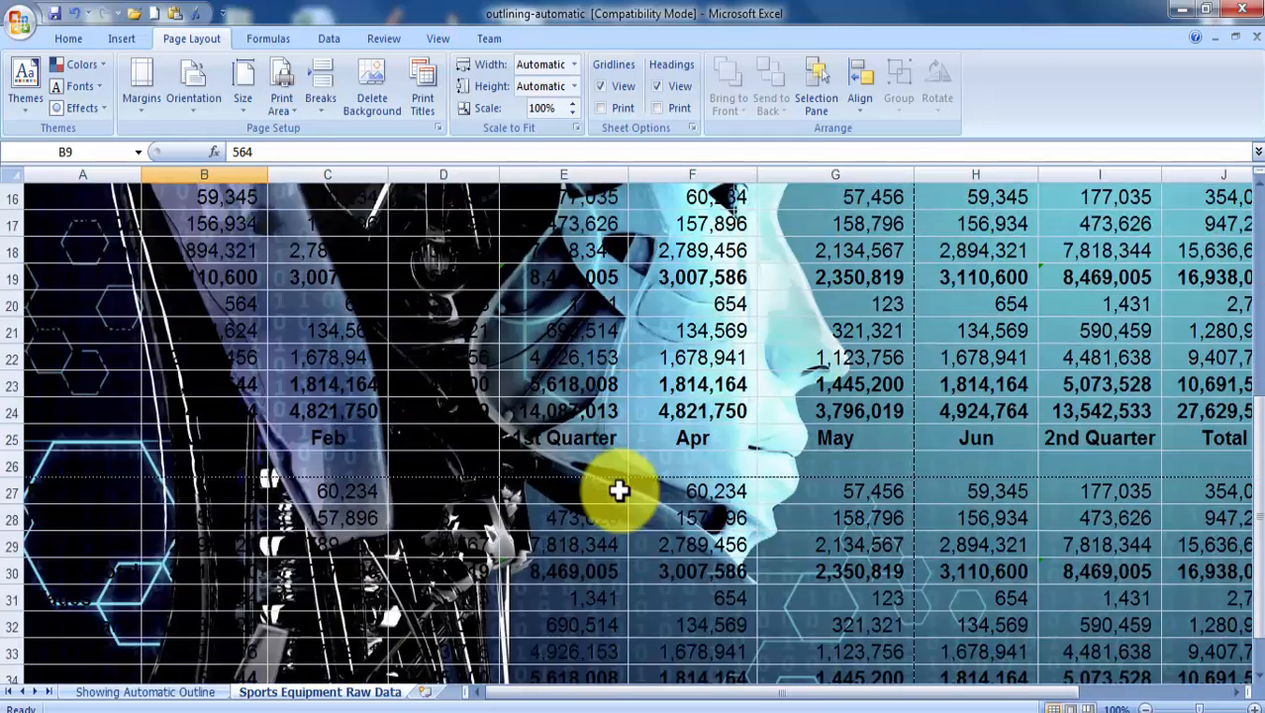
scroll(617, 491, down, 1)
scroll(618, 491, up, 6)
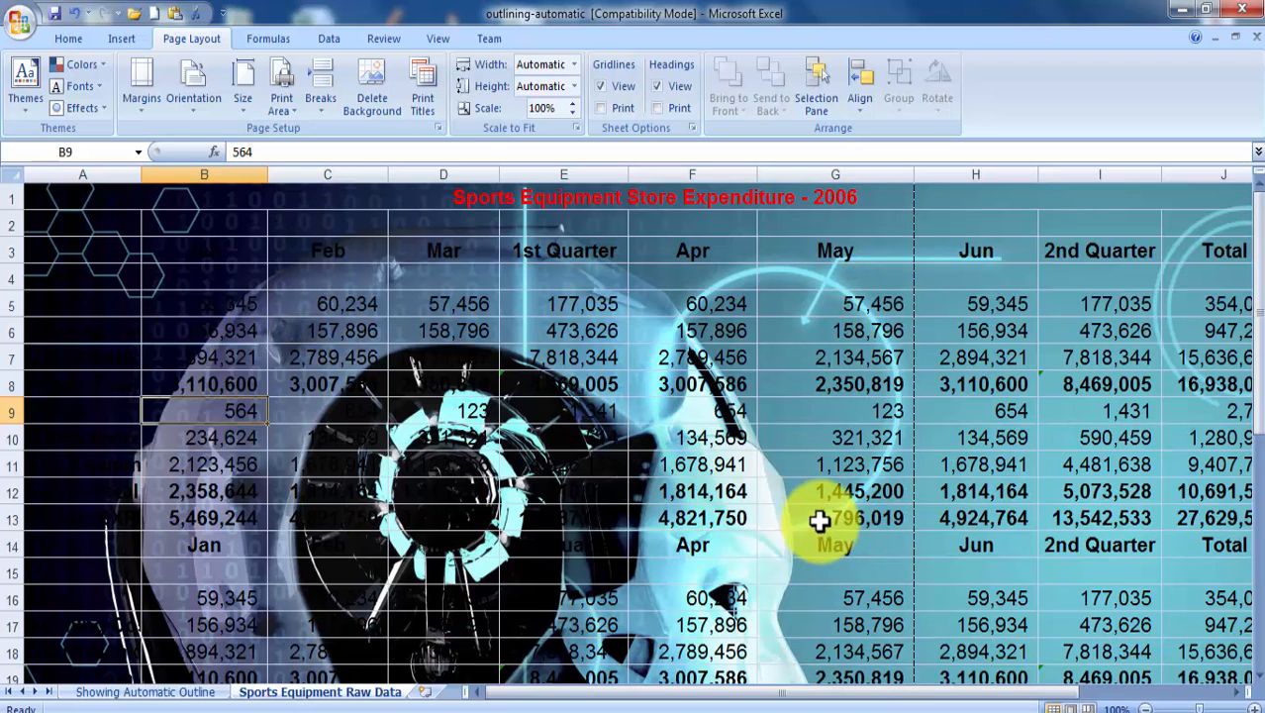
click(373, 109)
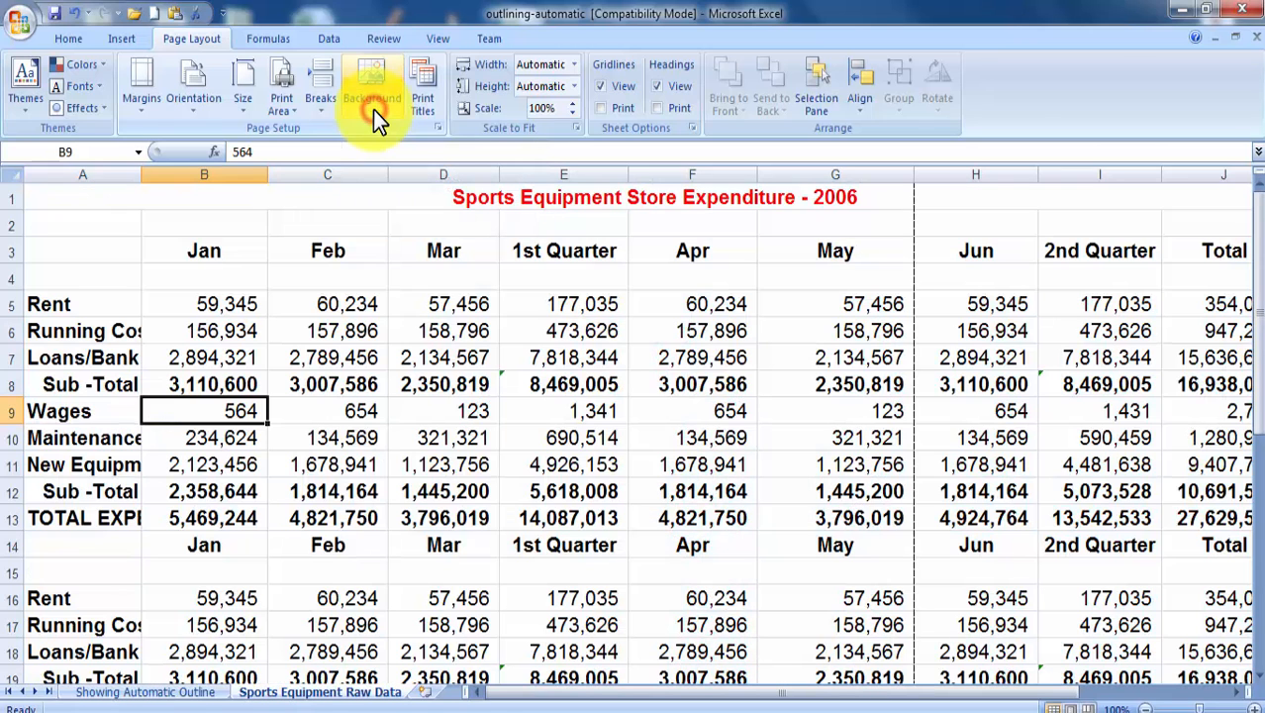
click(723, 516)
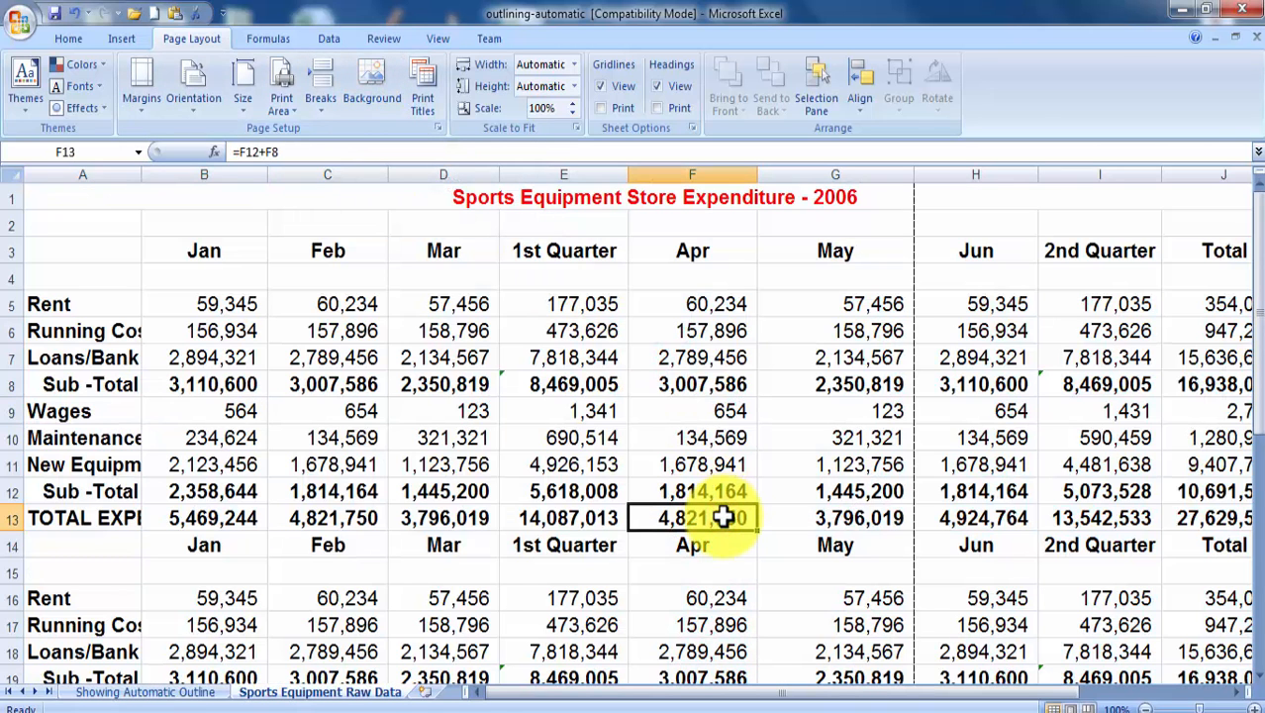